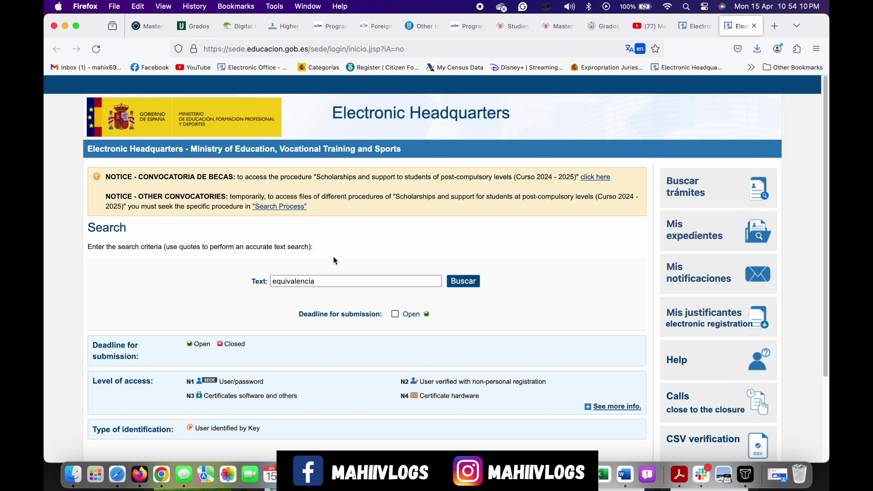
Search the procedures for "equivalencia" and open access to "Equivalence of average university studies in foreign schools".
{"action": "left_click", "coordinate": [472, 285]}
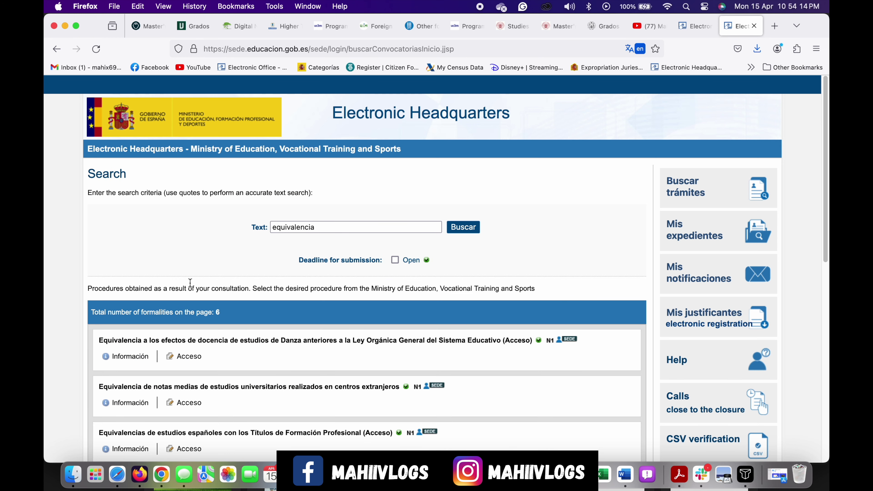
{"action": "scroll", "coordinate": [190, 282], "scroll_direction": "down", "scroll_amount": 3}
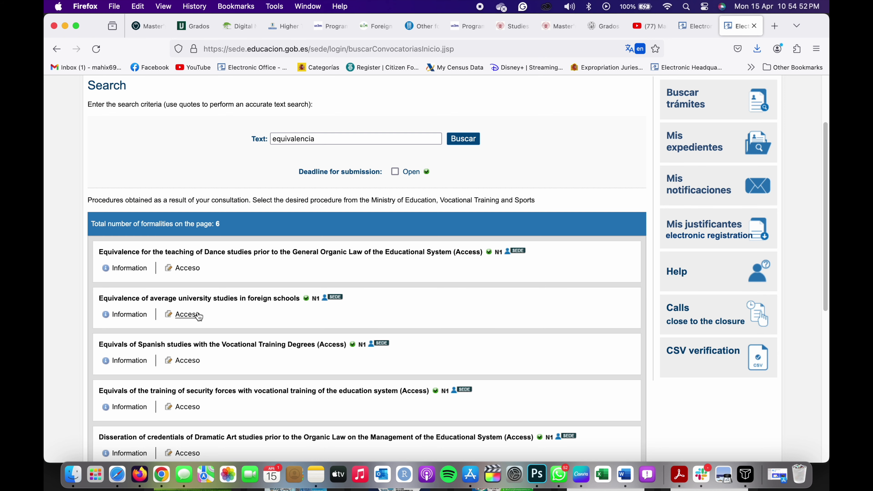
{"action": "left_click", "coordinate": [185, 314]}
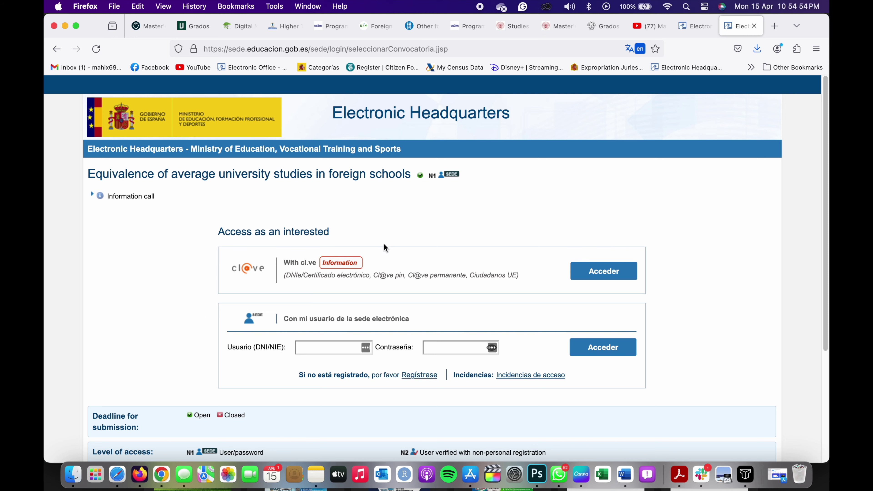
Open the registration form for a natural person (Registro de persona física) from the procedure's access page.
{"action": "scroll", "coordinate": [384, 248], "scroll_direction": "down", "scroll_amount": 3}
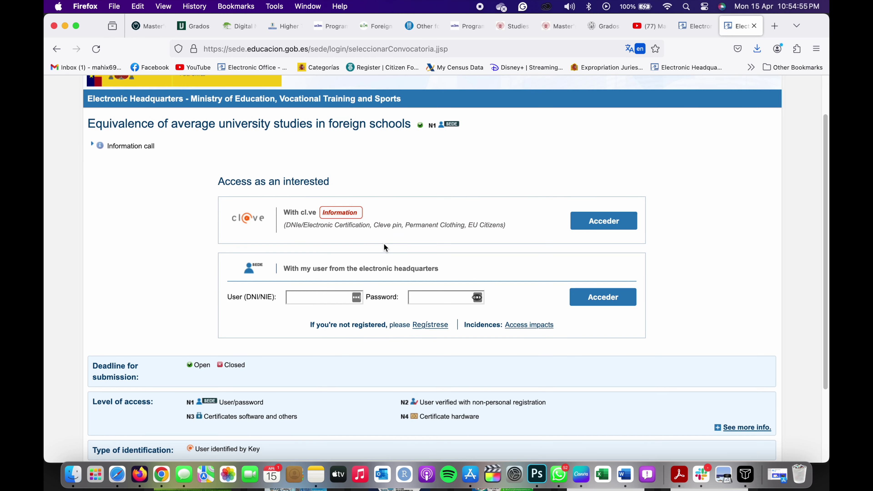
{"action": "left_click", "coordinate": [437, 326]}
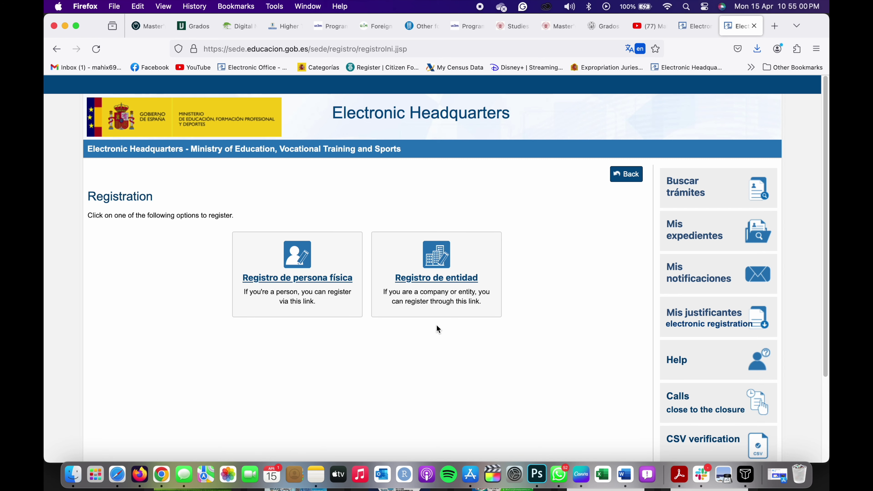
{"action": "left_click", "coordinate": [313, 279]}
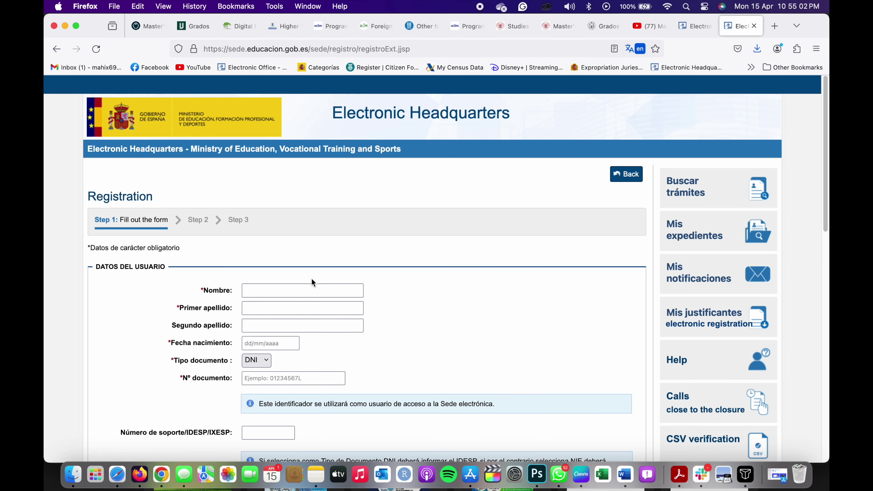
Examine the registration form's user data fields and statements, and return to the procedure's access page.
{"action": "scroll", "coordinate": [312, 279], "scroll_direction": "down", "scroll_amount": 3}
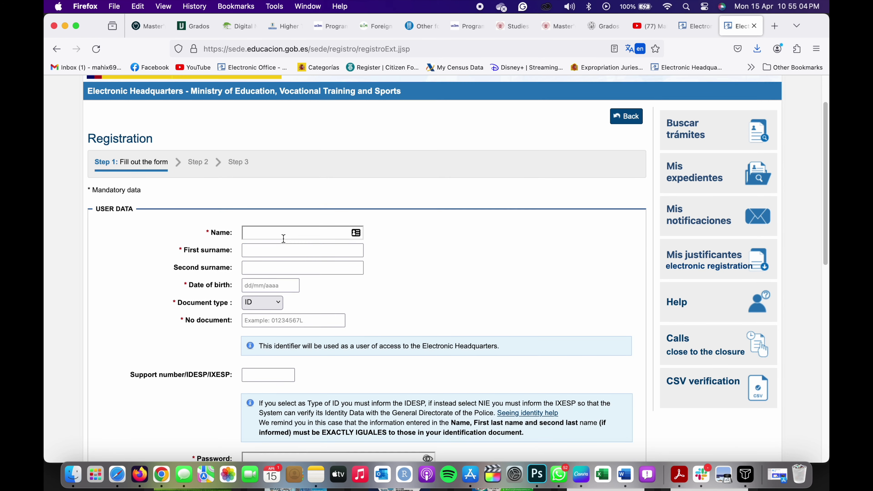
{"action": "scroll", "coordinate": [283, 238], "scroll_direction": "down", "scroll_amount": 5}
{"action": "scroll", "coordinate": [284, 238], "scroll_direction": "up", "scroll_amount": 4}
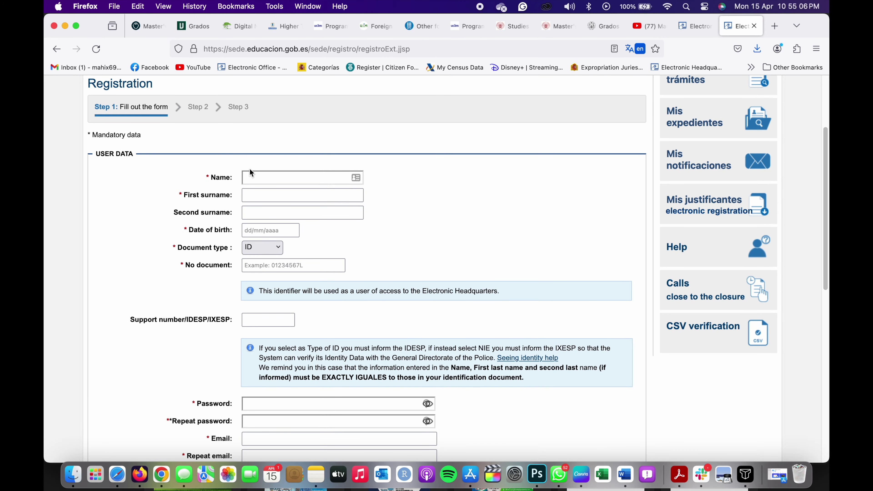
{"action": "scroll", "coordinate": [251, 172], "scroll_direction": "down", "scroll_amount": 2}
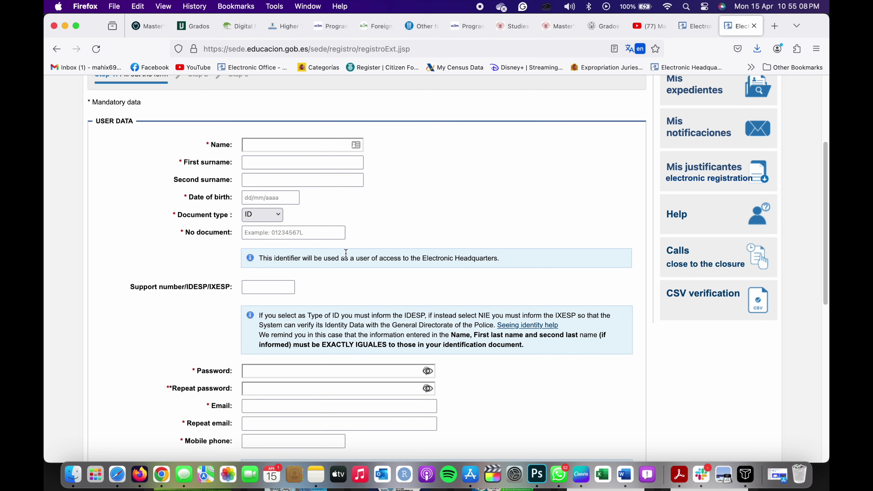
{"action": "scroll", "coordinate": [309, 241], "scroll_direction": "down", "scroll_amount": 5}
{"action": "scroll", "coordinate": [309, 241], "scroll_direction": "down", "scroll_amount": 1}
{"action": "scroll", "coordinate": [309, 241], "scroll_direction": "up", "scroll_amount": 5}
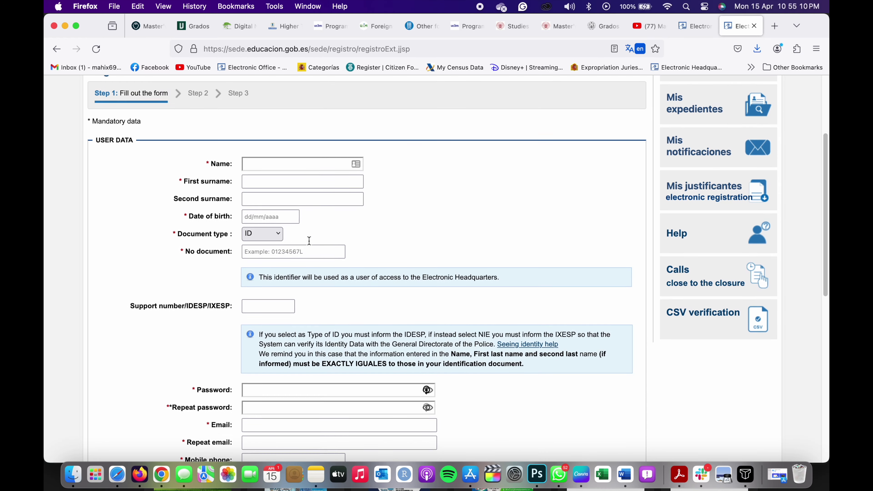
{"action": "left_click", "coordinate": [260, 236]}
{"action": "left_click", "coordinate": [260, 235]}
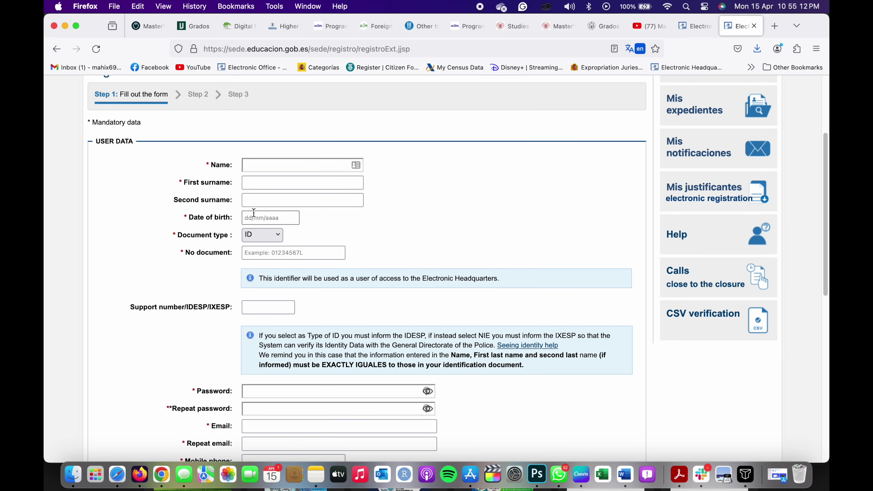
{"action": "scroll", "coordinate": [268, 207], "scroll_direction": "up", "scroll_amount": 3}
{"action": "scroll", "coordinate": [268, 193], "scroll_direction": "down", "scroll_amount": 6}
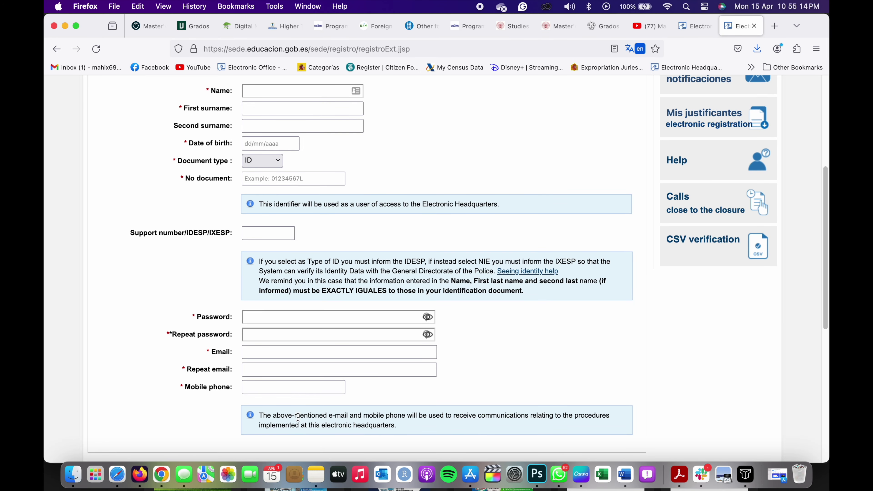
{"action": "scroll", "coordinate": [298, 418], "scroll_direction": "down", "scroll_amount": 7}
{"action": "scroll", "coordinate": [298, 417], "scroll_direction": "down", "scroll_amount": 2}
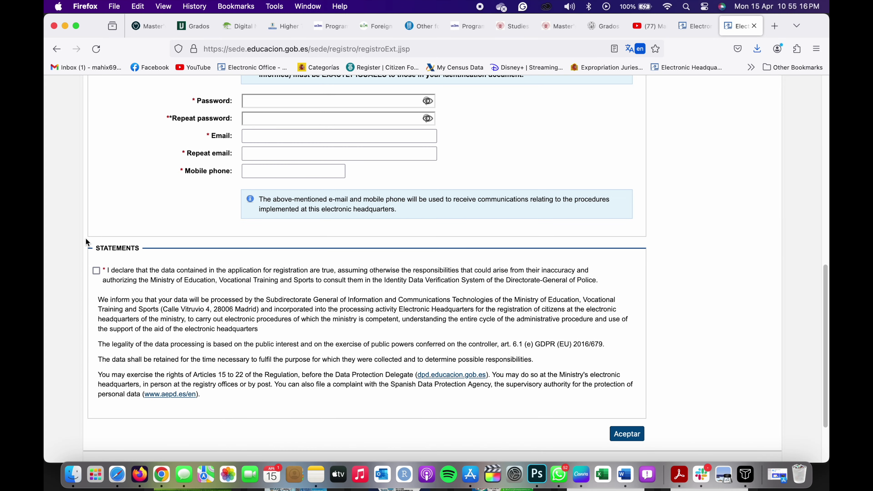
{"action": "left_click", "coordinate": [97, 272]}
{"action": "scroll", "coordinate": [593, 418], "scroll_direction": "up", "scroll_amount": 18}
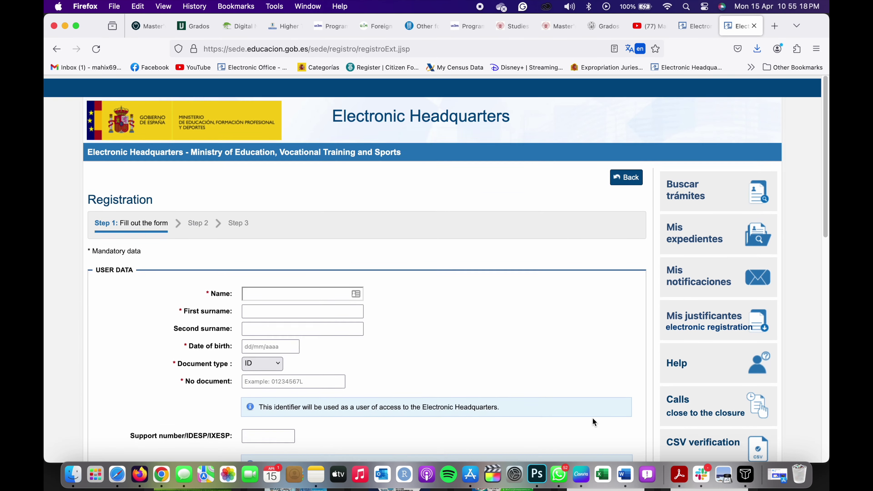
{"action": "left_click", "coordinate": [625, 174]}
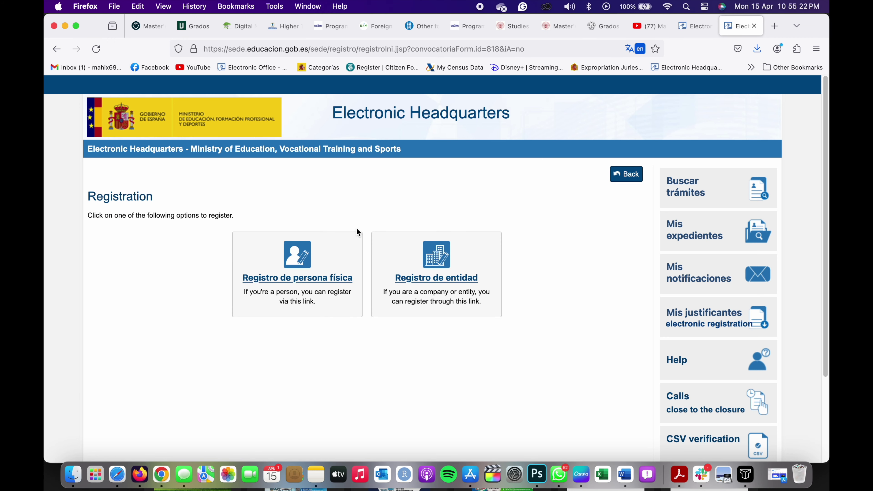
{"action": "left_click", "coordinate": [622, 176]}
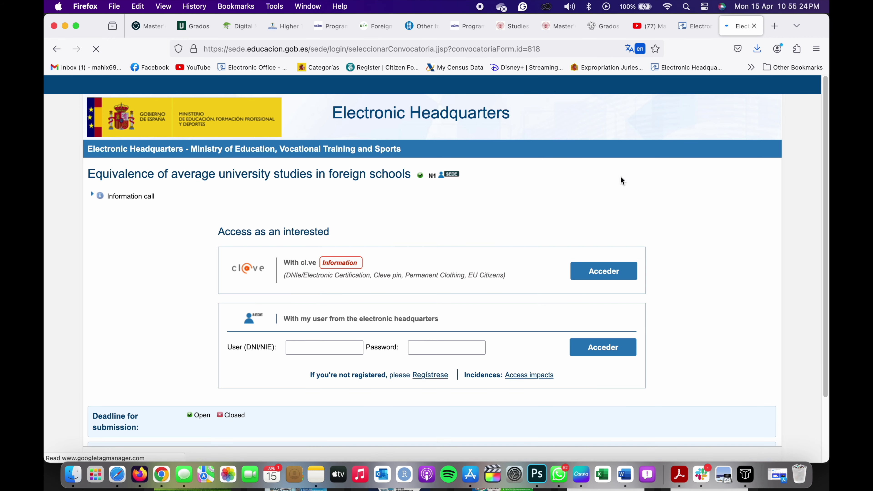
Sign in to the electronic headquarters with a saved user ID and its account password.
{"action": "scroll", "coordinate": [376, 227], "scroll_direction": "down", "scroll_amount": 3}
{"action": "left_click", "coordinate": [313, 286]}
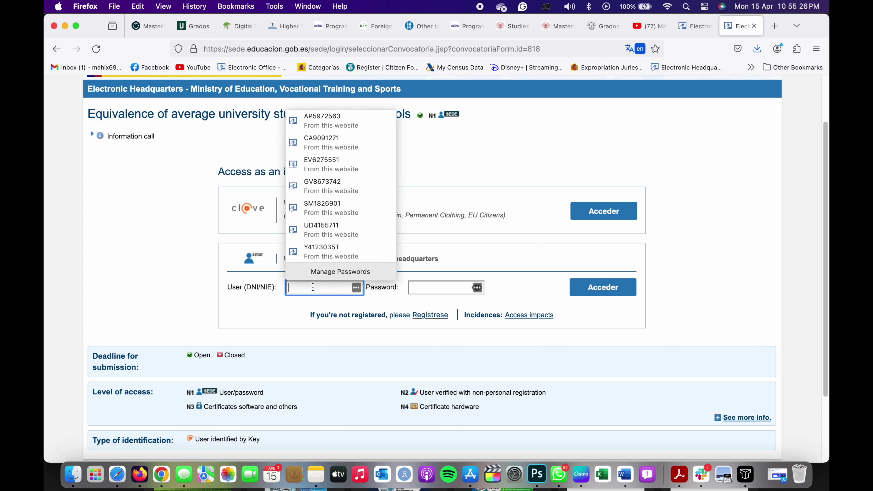
{"action": "left_click", "coordinate": [321, 229]}
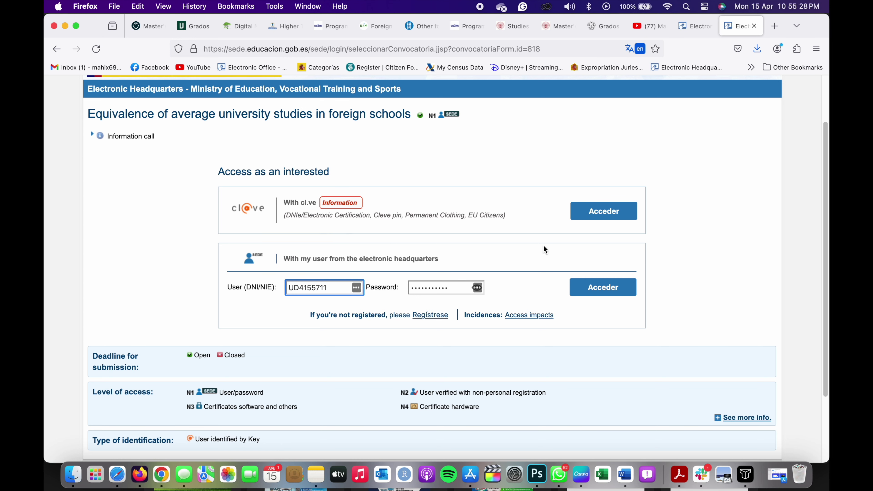
{"action": "left_click", "coordinate": [604, 296]}
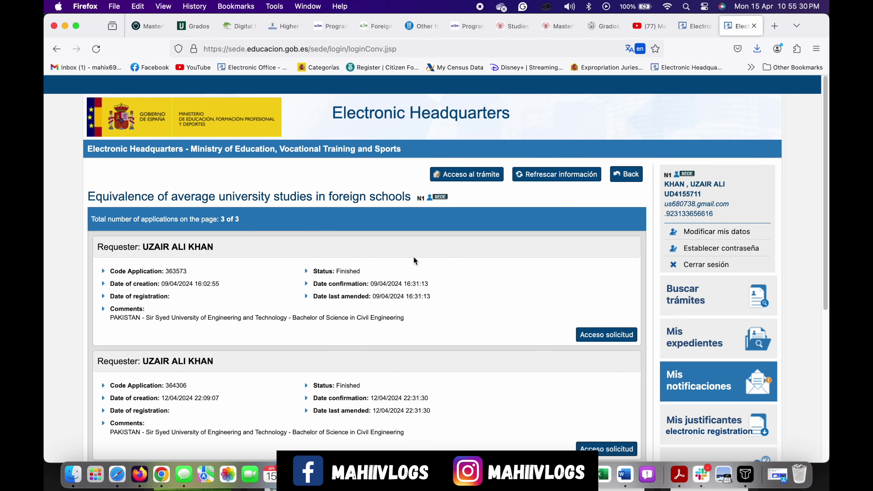
Look through the submitted applications and open the request created on 14/03/2024.
{"action": "scroll", "coordinate": [414, 257], "scroll_direction": "down", "scroll_amount": 2}
{"action": "scroll", "coordinate": [414, 257], "scroll_direction": "up", "scroll_amount": 2}
{"action": "scroll", "coordinate": [413, 257], "scroll_direction": "down", "scroll_amount": 5}
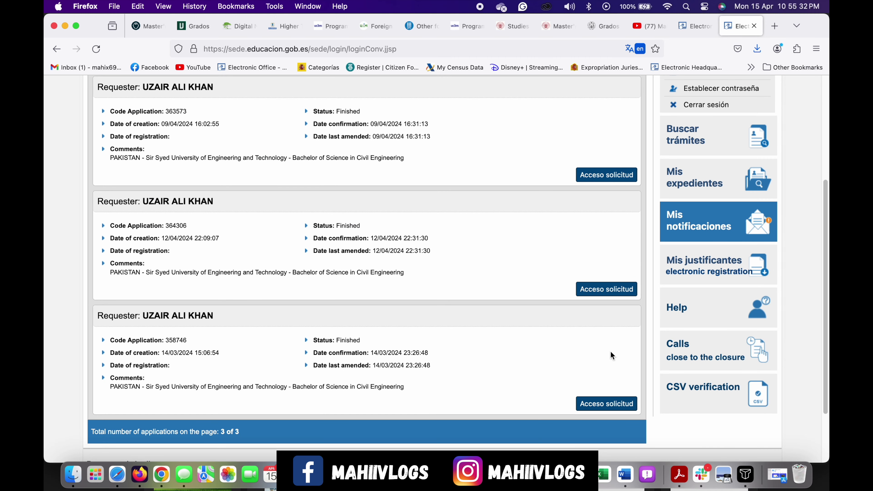
{"action": "left_click", "coordinate": [607, 403]}
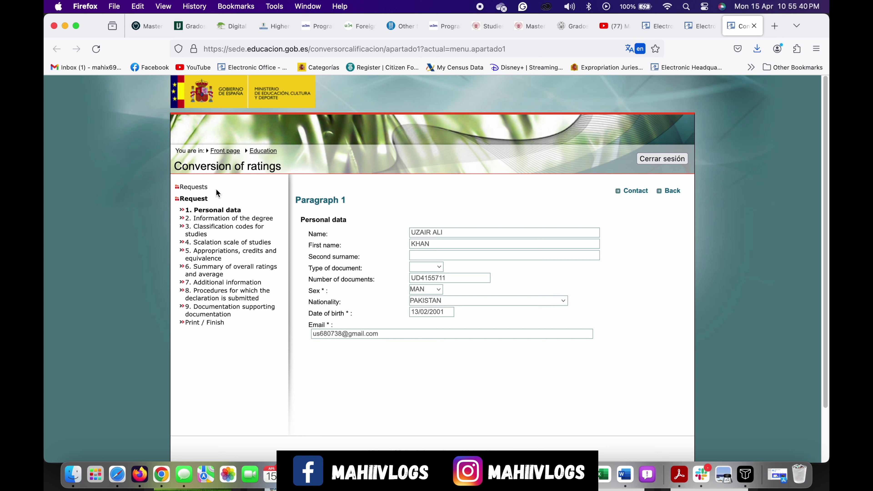
Review the name, document number and date of birth fields in the request's personal data section.
{"action": "left_click_drag", "start_coordinate": [450, 233], "coordinate": [394, 245]}
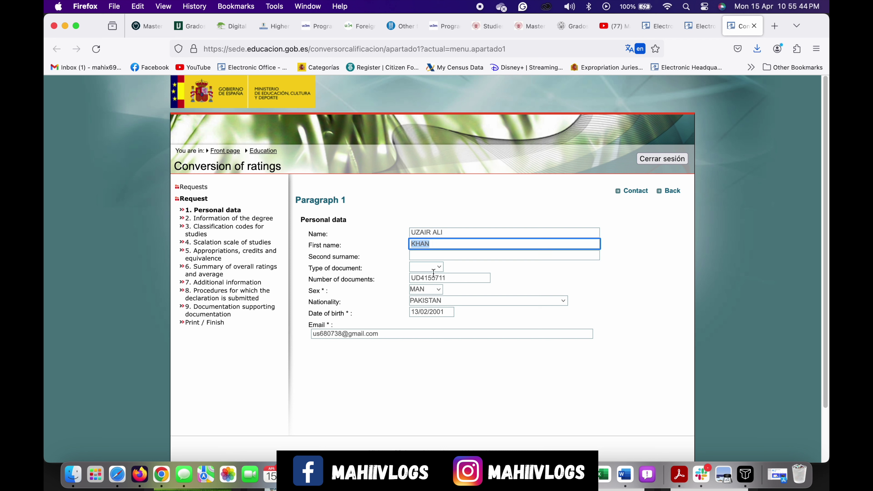
{"action": "left_click_drag", "start_coordinate": [458, 279], "coordinate": [386, 281]}
{"action": "left_click_drag", "start_coordinate": [445, 312], "coordinate": [406, 313]}
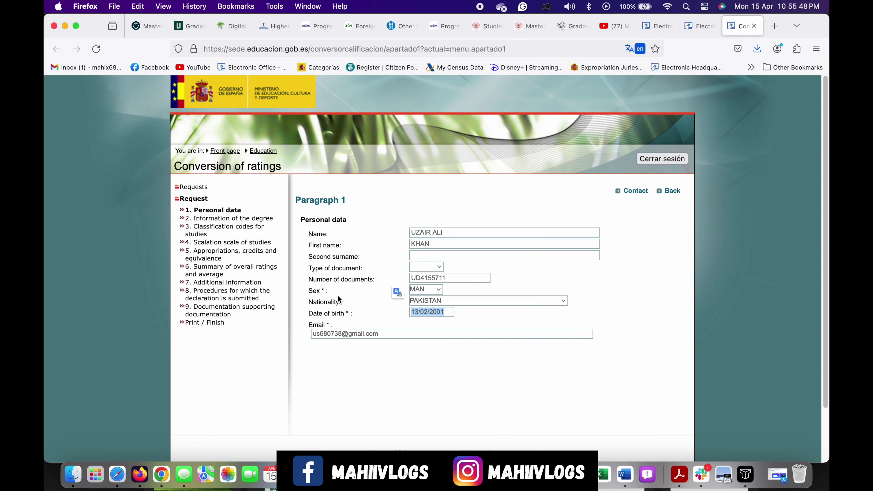
Open the request's section on information of the degree and review the title denomination and level fields.
{"action": "left_click", "coordinate": [235, 219]}
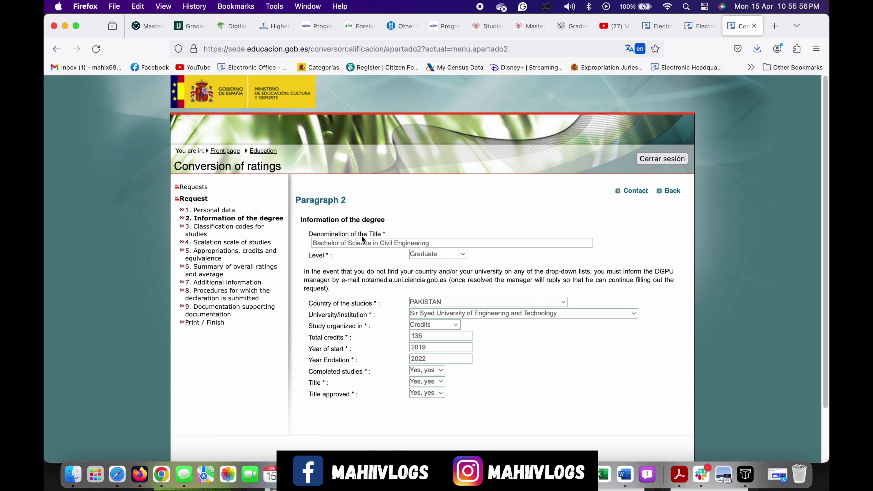
{"action": "left_click_drag", "start_coordinate": [442, 243], "coordinate": [307, 243]}
{"action": "left_click", "coordinate": [336, 244]}
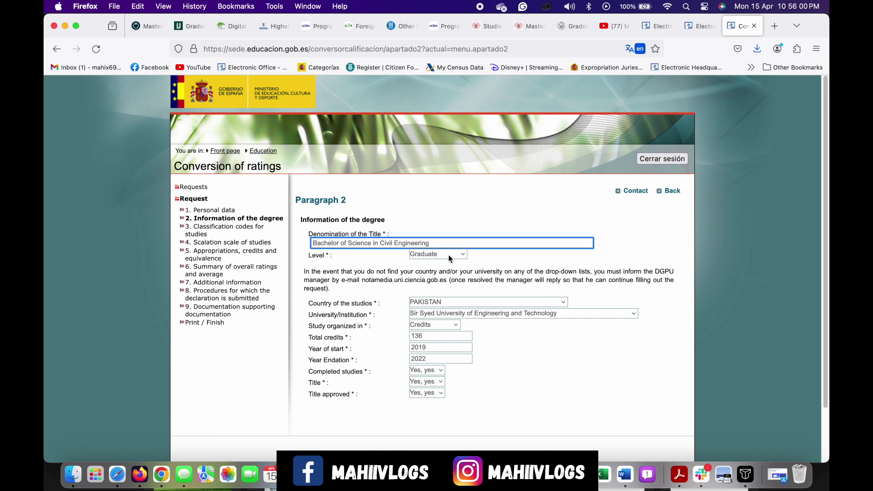
{"action": "left_click_drag", "start_coordinate": [475, 254], "coordinate": [396, 255]}
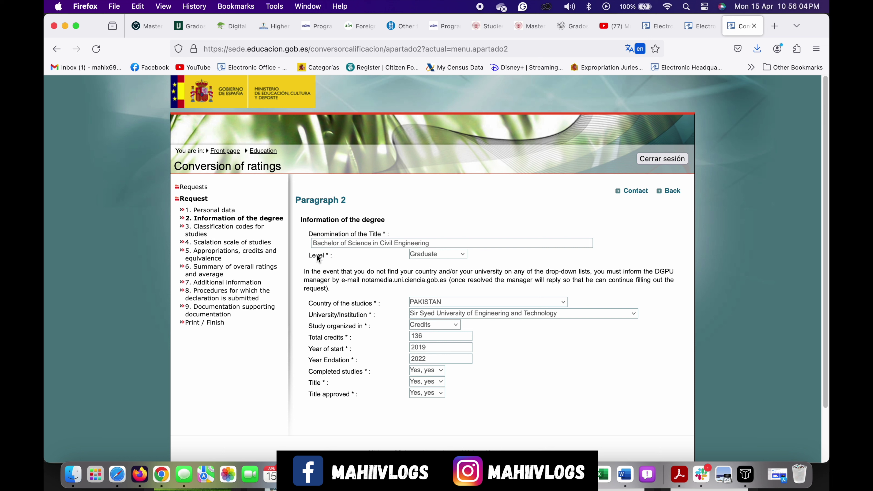
{"action": "left_click_drag", "start_coordinate": [309, 256], "coordinate": [333, 255]}
{"action": "left_click", "coordinate": [398, 263]}
Review the degree's country, university, study organization, total credits, start and end years, and completion and title fields.
{"action": "left_click_drag", "start_coordinate": [313, 304], "coordinate": [384, 305]}
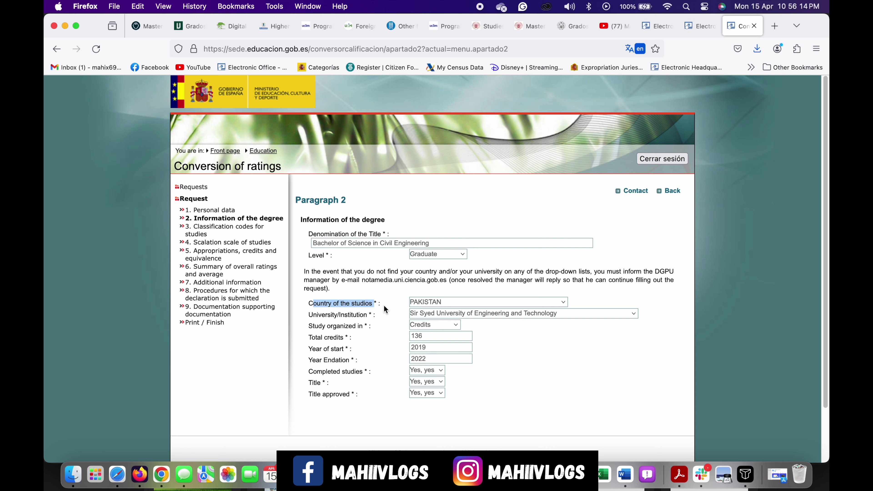
{"action": "left_click", "coordinate": [309, 315]}
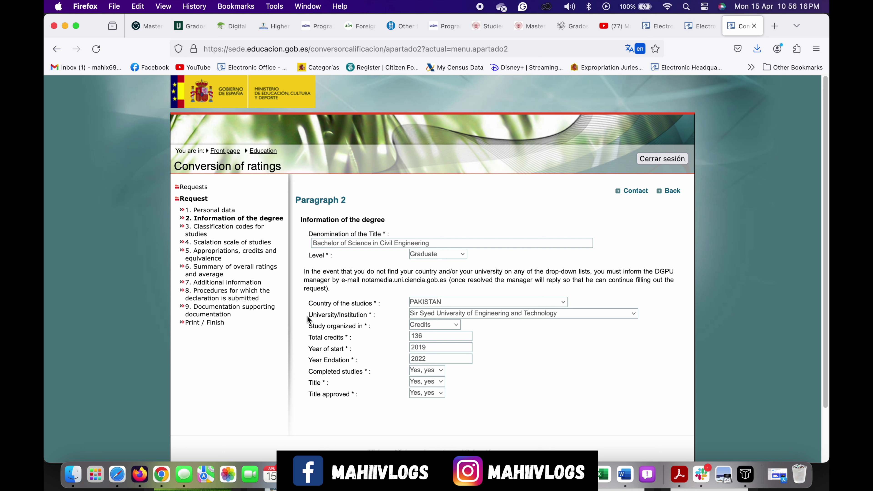
{"action": "left_click_drag", "start_coordinate": [365, 315], "coordinate": [412, 315]}
{"action": "left_click_drag", "start_coordinate": [310, 326], "coordinate": [360, 331]}
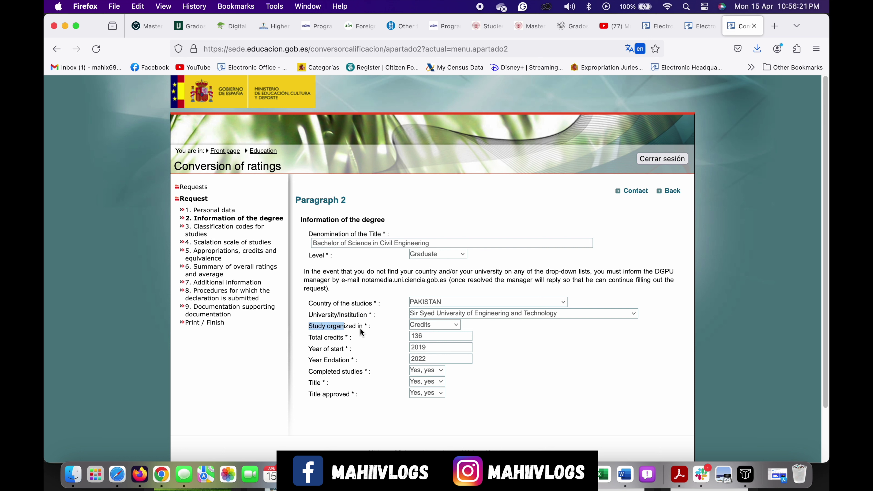
{"action": "left_click", "coordinate": [381, 325]}
{"action": "left_click_drag", "start_coordinate": [309, 337], "coordinate": [347, 338]}
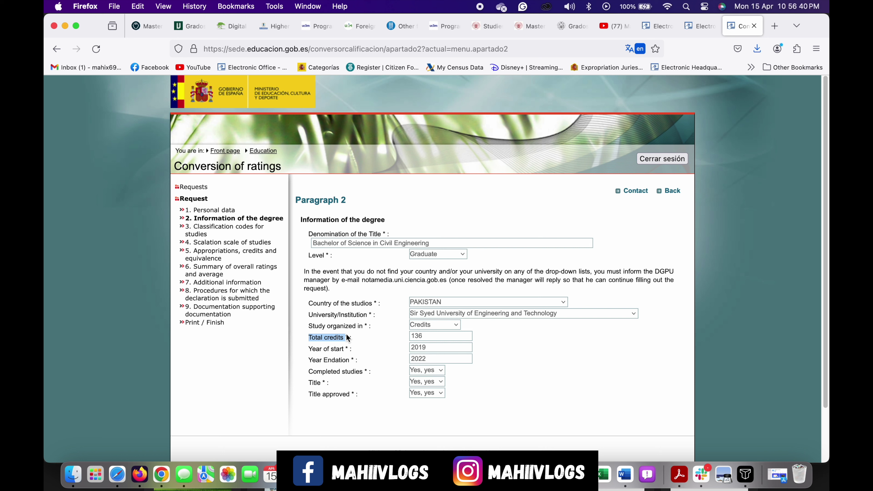
{"action": "left_click", "coordinate": [358, 339]}
{"action": "double_click", "coordinate": [417, 335]}
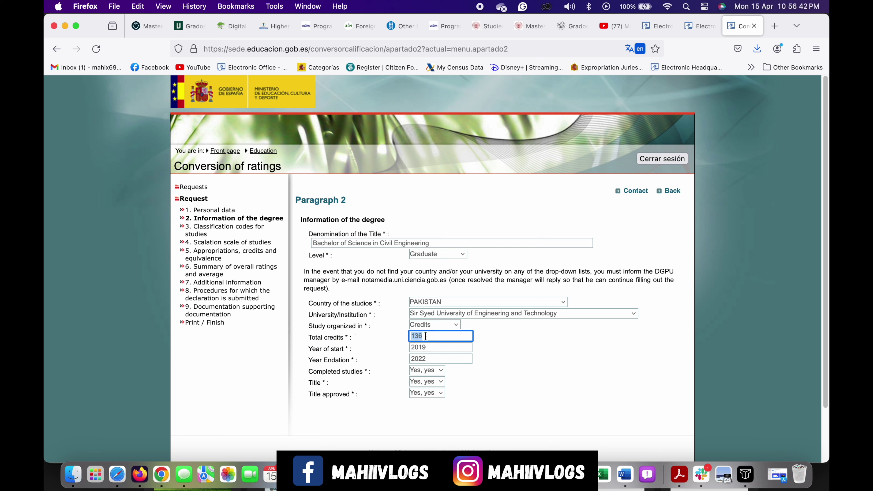
{"action": "left_click_drag", "start_coordinate": [434, 349], "coordinate": [291, 379]}
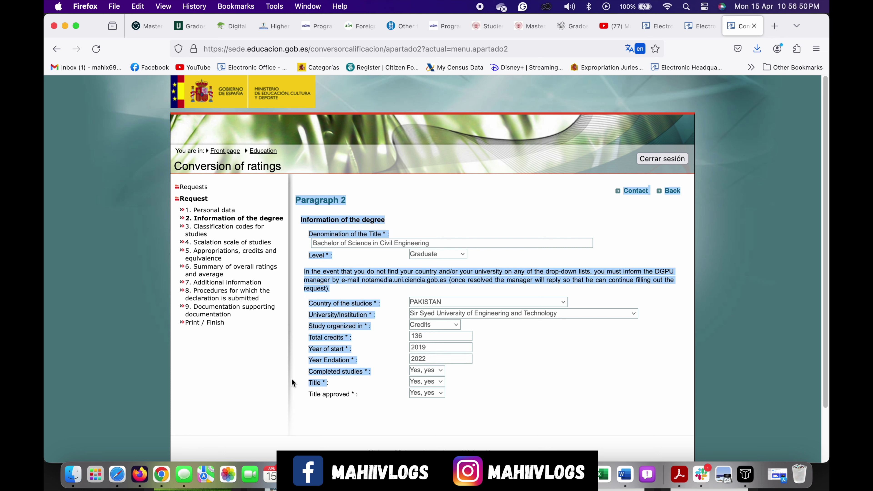
{"action": "left_click", "coordinate": [358, 385]}
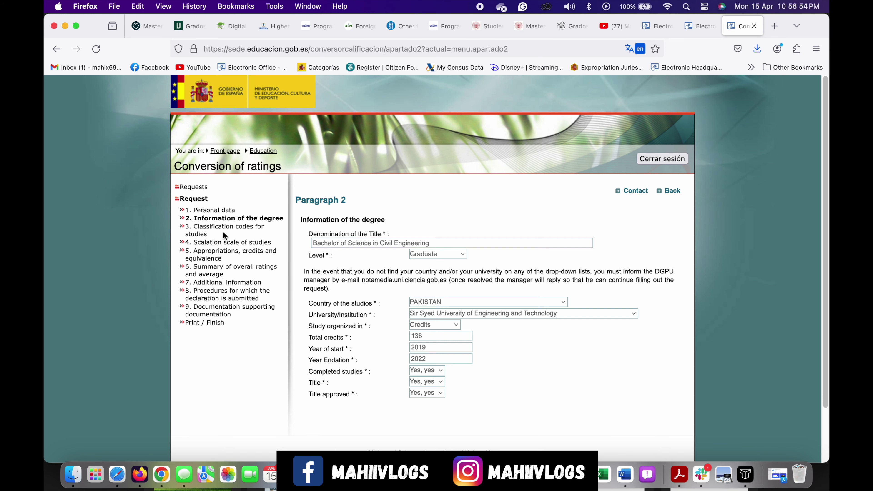
Open the classification codes section and review the ISCED code and Spanish branch fields.
{"action": "left_click", "coordinate": [215, 231]}
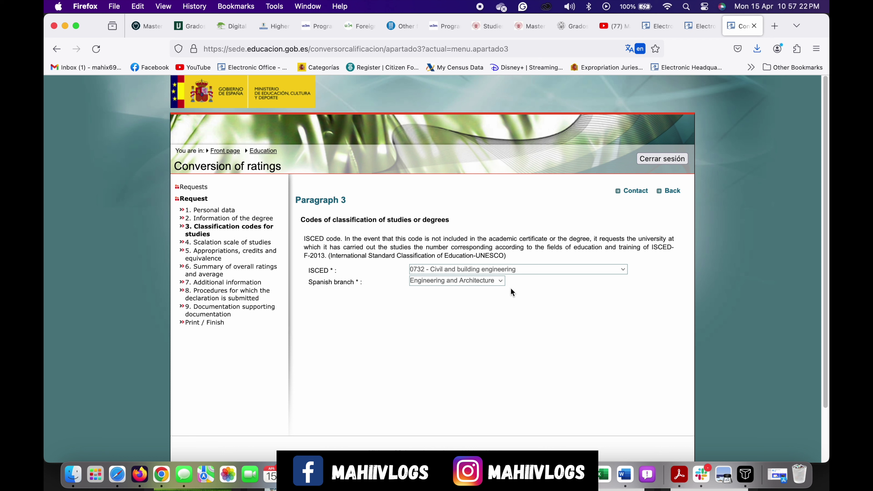
{"action": "left_click_drag", "start_coordinate": [472, 281], "coordinate": [425, 274]}
{"action": "left_click", "coordinate": [356, 279]}
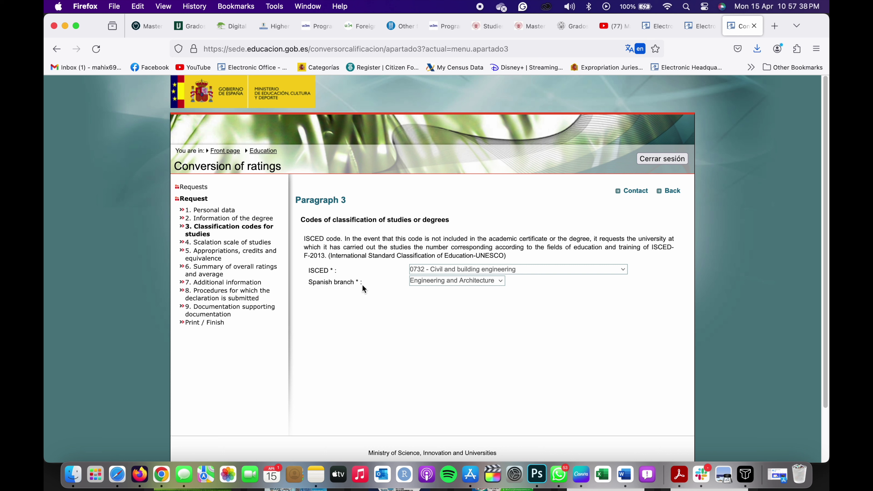
Check the Spanish branch field, and review the country, scale and grading explanation fields in the request's scale of studies section.
{"action": "left_click_drag", "start_coordinate": [362, 285], "coordinate": [309, 284]}
{"action": "left_click", "coordinate": [308, 284]}
{"action": "left_click", "coordinate": [229, 244]}
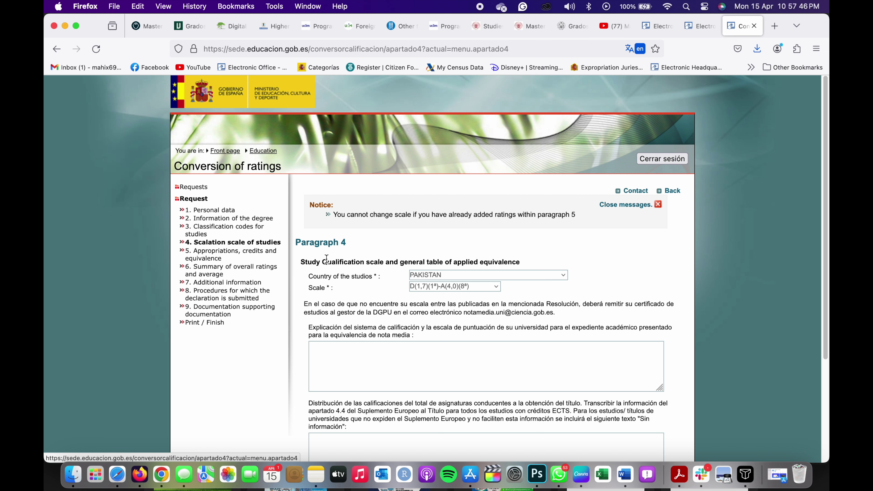
{"action": "scroll", "coordinate": [394, 233], "scroll_direction": "down", "scroll_amount": 2}
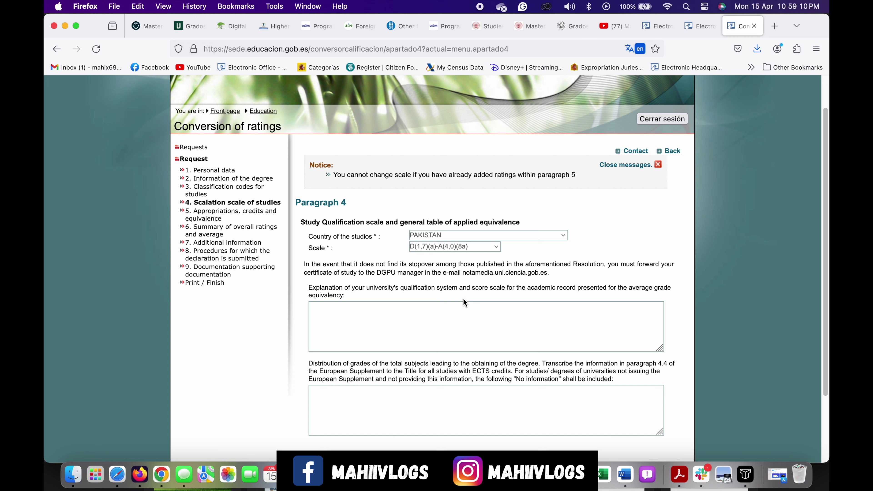
{"action": "scroll", "coordinate": [464, 299], "scroll_direction": "down", "scroll_amount": 3}
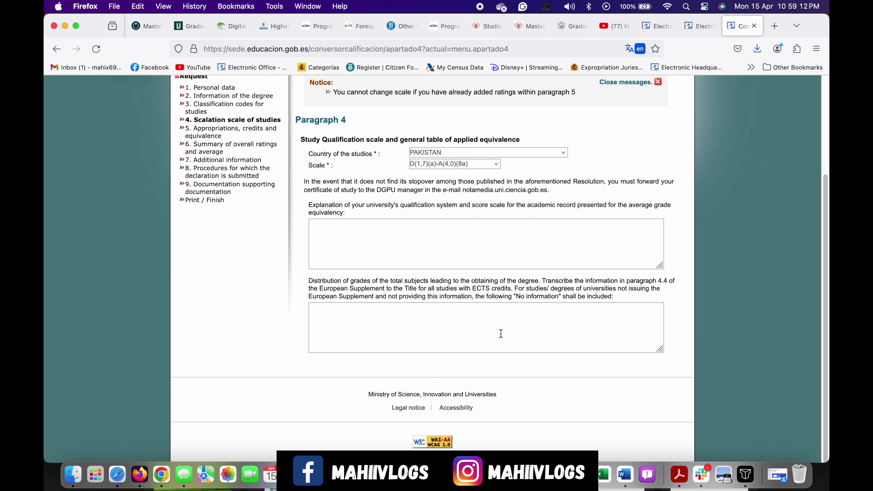
{"action": "scroll", "coordinate": [501, 334], "scroll_direction": "up", "scroll_amount": 4}
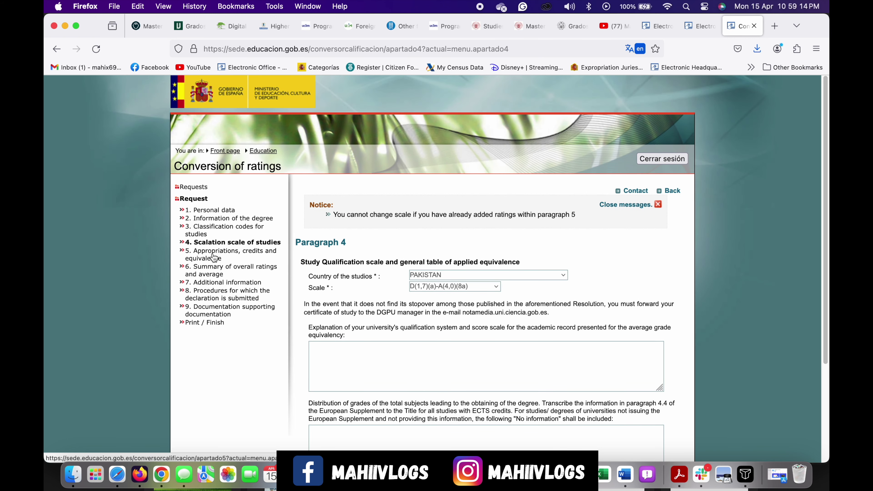
Open the request's section on subjects, credits and equivalence and review the year given for each subject.
{"action": "left_click", "coordinate": [214, 257]}
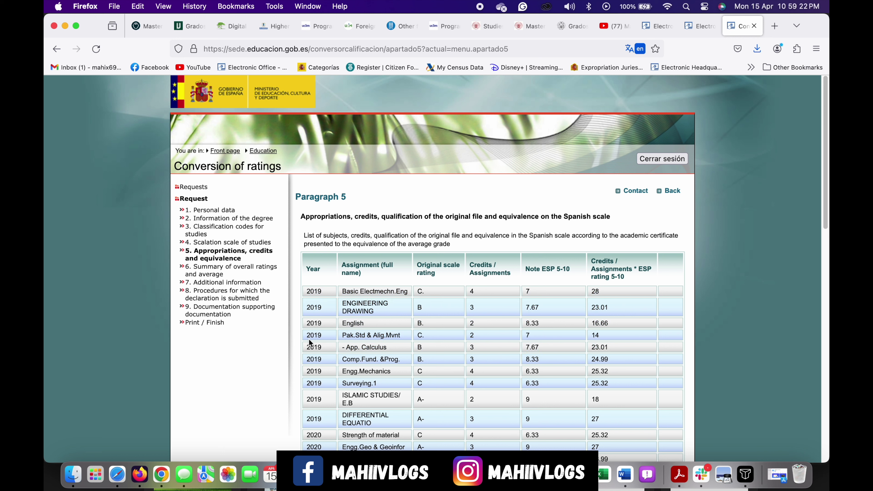
{"action": "left_click_drag", "start_coordinate": [318, 303], "coordinate": [326, 336]}
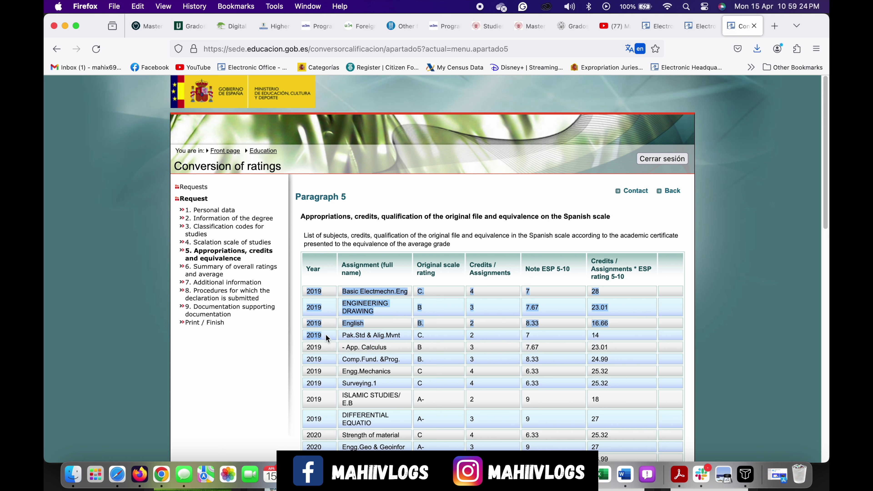
{"action": "left_click", "coordinate": [305, 291]}
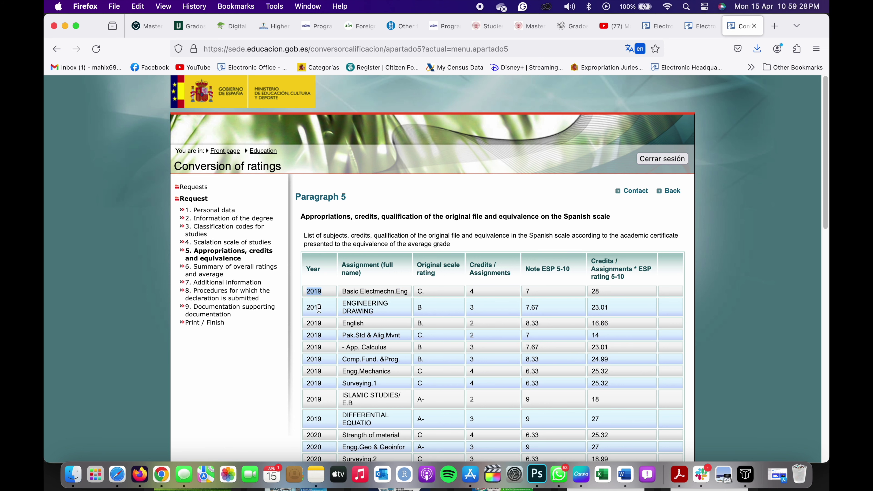
{"action": "left_click_drag", "start_coordinate": [306, 290], "coordinate": [327, 392]}
{"action": "left_click", "coordinate": [327, 346]}
{"action": "scroll", "coordinate": [327, 345], "scroll_direction": "down", "scroll_amount": 3}
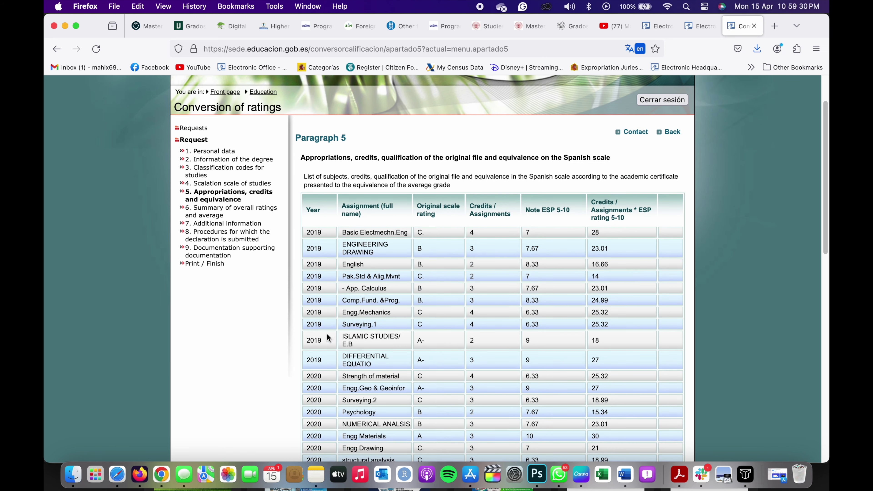
{"action": "left_click_drag", "start_coordinate": [308, 232], "coordinate": [320, 289]}
{"action": "left_click", "coordinate": [328, 241]}
{"action": "scroll", "coordinate": [435, 249], "scroll_direction": "down", "scroll_amount": 3}
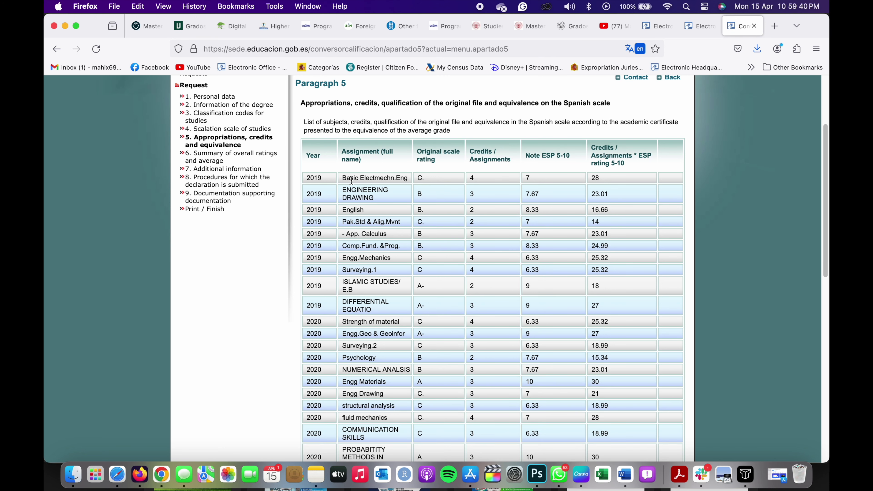
Review the subject names and the credits column through the whole subject table down to its totals.
{"action": "left_click_drag", "start_coordinate": [351, 180], "coordinate": [398, 431]}
{"action": "left_click", "coordinate": [399, 338]}
{"action": "left_click_drag", "start_coordinate": [493, 176], "coordinate": [489, 457]}
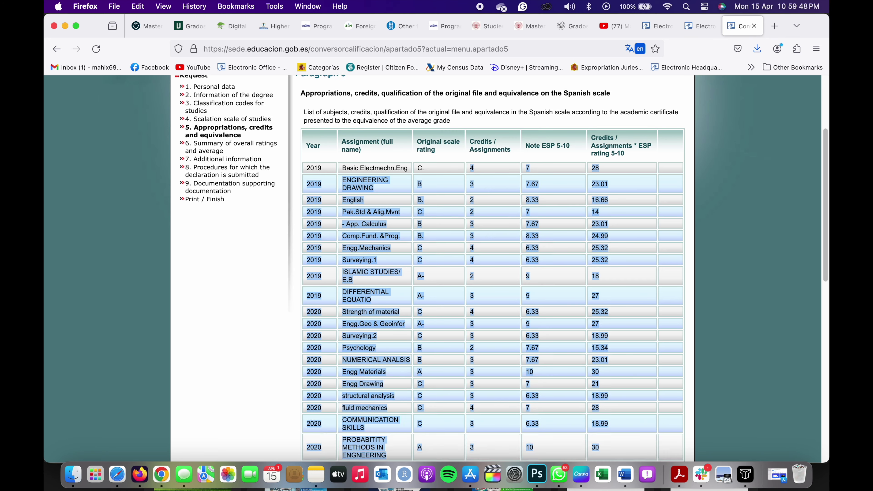
{"action": "scroll", "coordinate": [499, 302], "scroll_direction": "down", "scroll_amount": 7}
{"action": "left_click", "coordinate": [499, 303]}
{"action": "scroll", "coordinate": [462, 269], "scroll_direction": "down", "scroll_amount": 3}
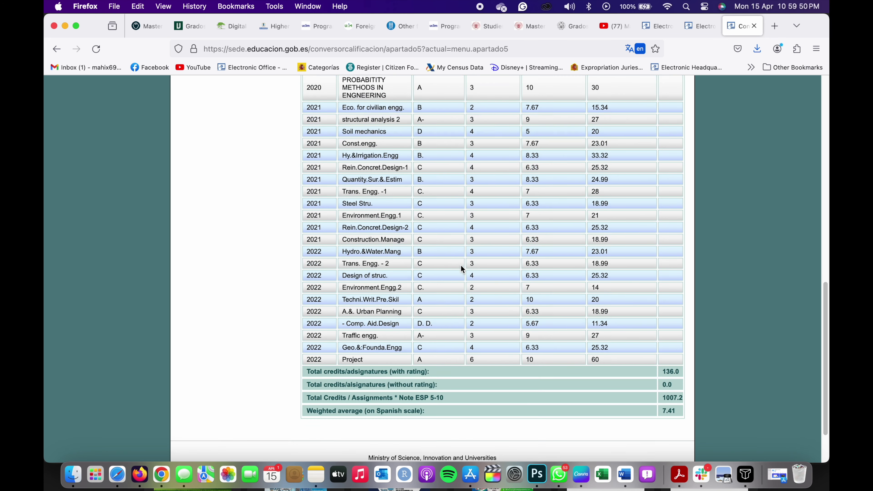
{"action": "scroll", "coordinate": [462, 269], "scroll_direction": "down", "scroll_amount": 1}
{"action": "scroll", "coordinate": [499, 312], "scroll_direction": "up", "scroll_amount": 15}
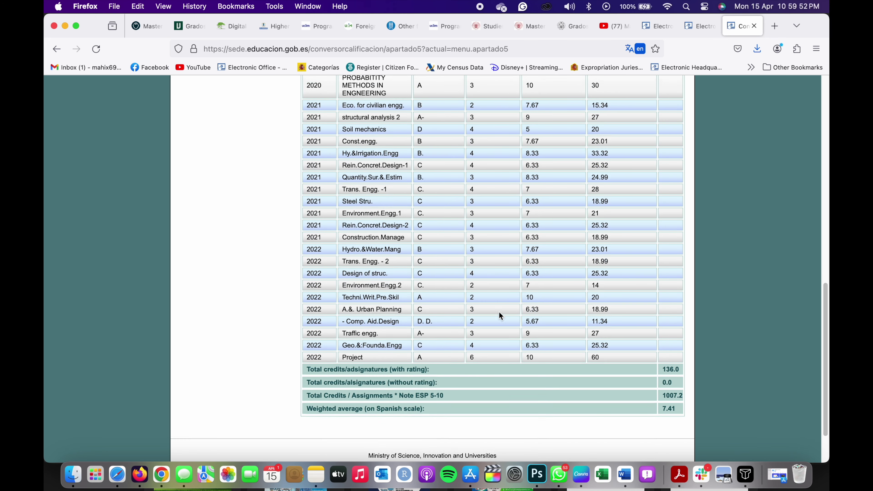
{"action": "scroll", "coordinate": [499, 312], "scroll_direction": "down", "scroll_amount": 10}
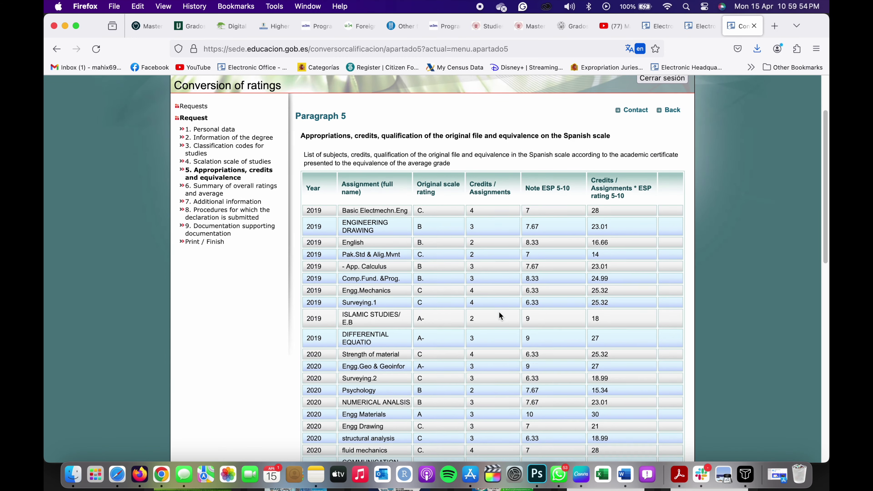
{"action": "scroll", "coordinate": [504, 133], "scroll_direction": "down", "scroll_amount": 10}
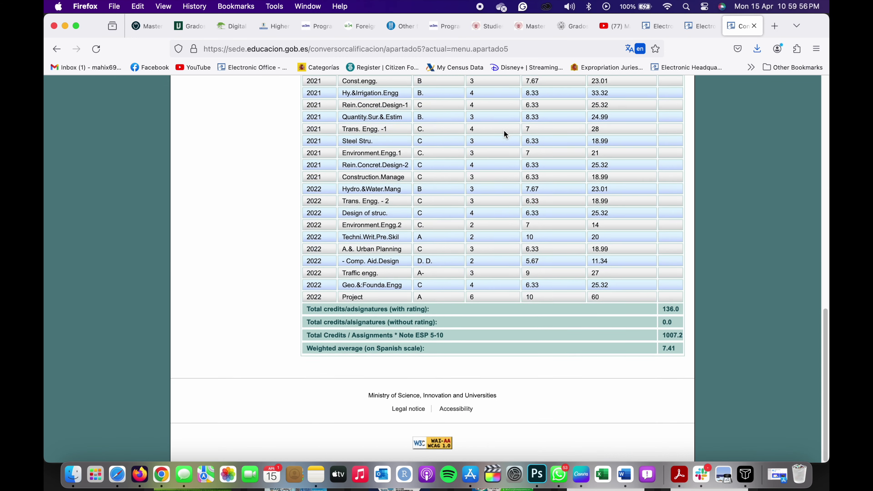
Examine the total credits with rating beneath the subject table and compare it with the listed subjects' credits.
{"action": "left_click_drag", "start_coordinate": [304, 308], "coordinate": [411, 307]}
{"action": "left_click", "coordinate": [668, 306]}
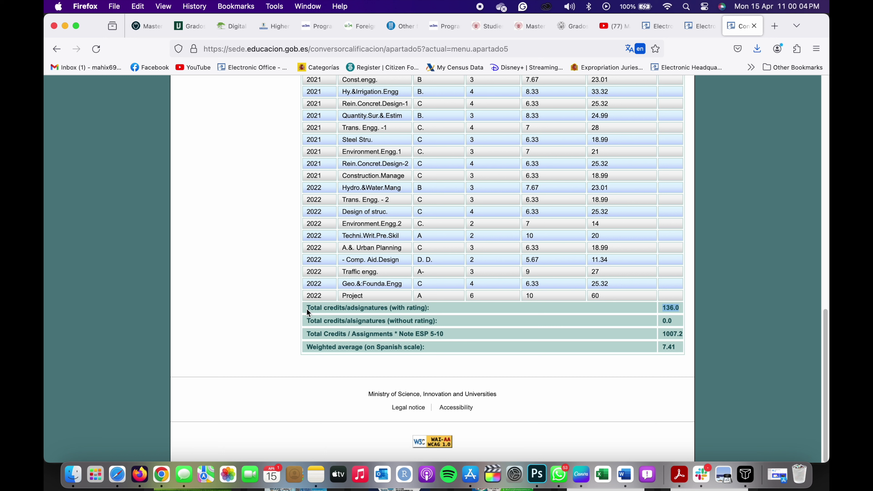
{"action": "left_click_drag", "start_coordinate": [306, 308], "coordinate": [447, 300]}
{"action": "left_click", "coordinate": [434, 311]}
{"action": "scroll", "coordinate": [458, 172], "scroll_direction": "up", "scroll_amount": 3}
{"action": "scroll", "coordinate": [463, 165], "scroll_direction": "up", "scroll_amount": 10}
{"action": "scroll", "coordinate": [467, 192], "scroll_direction": "down", "scroll_amount": 7}
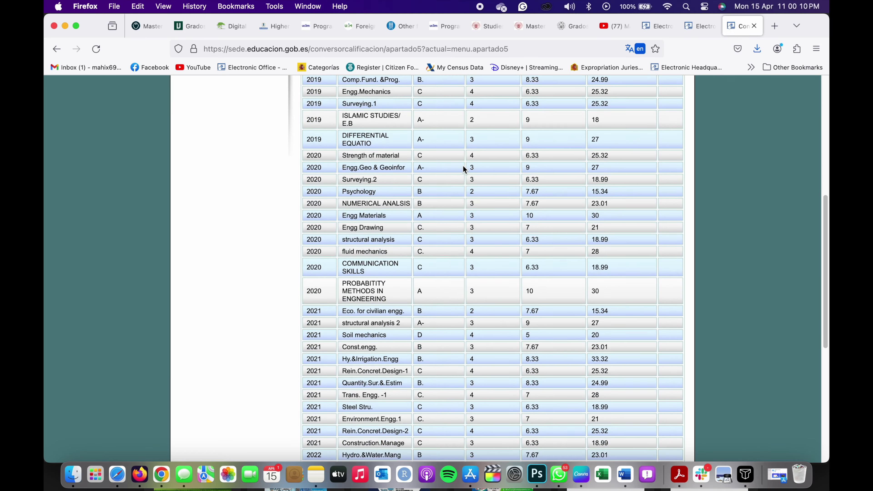
{"action": "scroll", "coordinate": [474, 227], "scroll_direction": "down", "scroll_amount": 5}
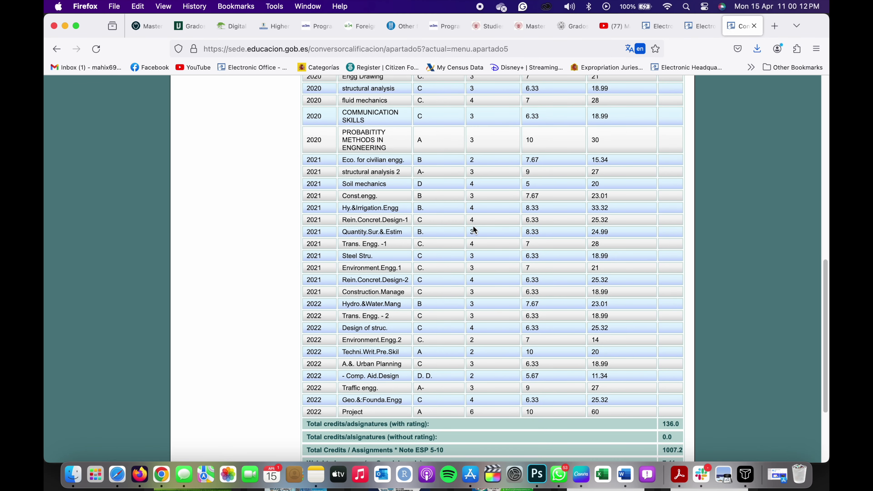
{"action": "scroll", "coordinate": [474, 230], "scroll_direction": "up", "scroll_amount": 12}
{"action": "scroll", "coordinate": [474, 230], "scroll_direction": "down", "scroll_amount": 10}
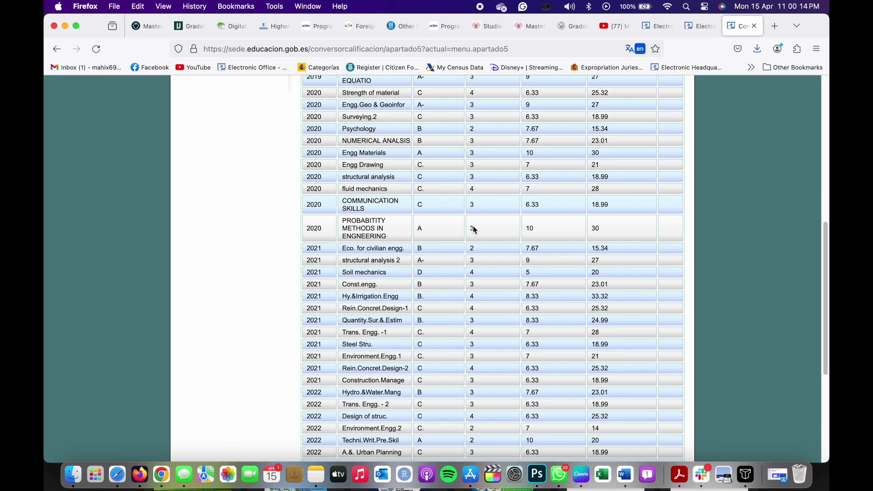
{"action": "scroll", "coordinate": [473, 228], "scroll_direction": "down", "scroll_amount": 5}
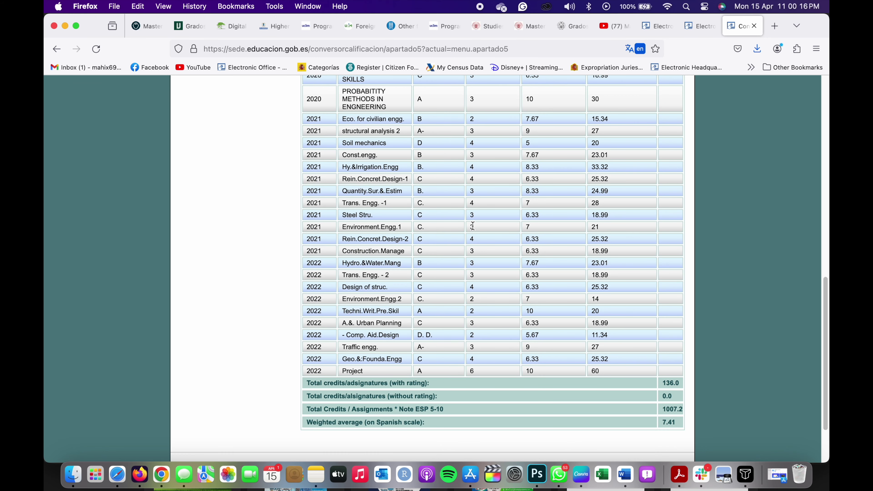
{"action": "scroll", "coordinate": [473, 226], "scroll_direction": "down", "scroll_amount": 2}
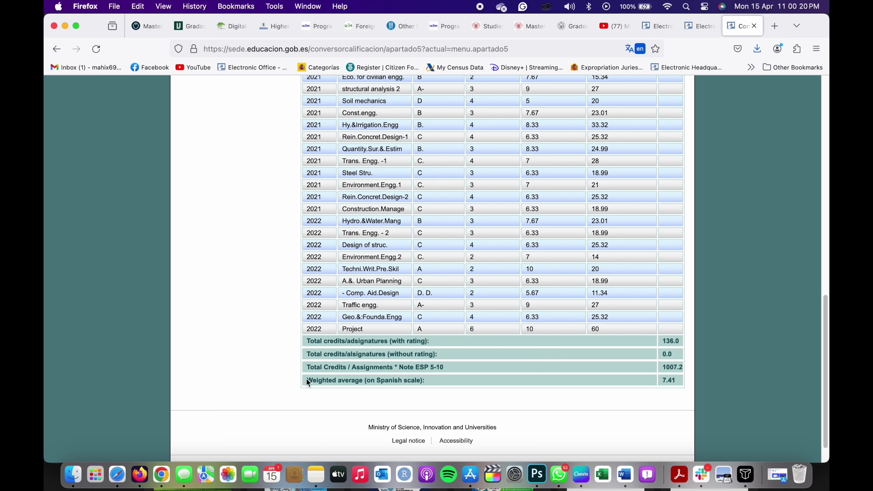
Review the weighted average on the Spanish scale in the subject table's totals.
{"action": "left_click_drag", "start_coordinate": [306, 380], "coordinate": [429, 381]}
{"action": "left_click", "coordinate": [442, 382]}
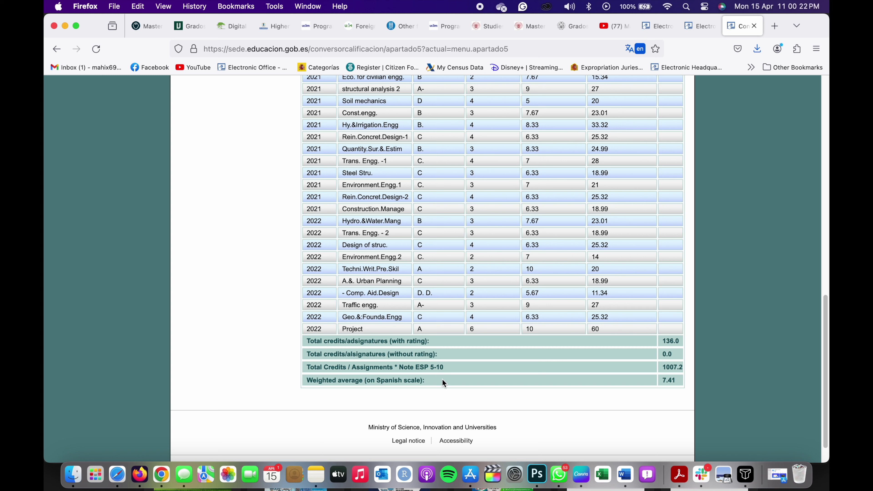
{"action": "left_click", "coordinate": [682, 384]}
{"action": "scroll", "coordinate": [513, 384], "scroll_direction": "up", "scroll_amount": 15}
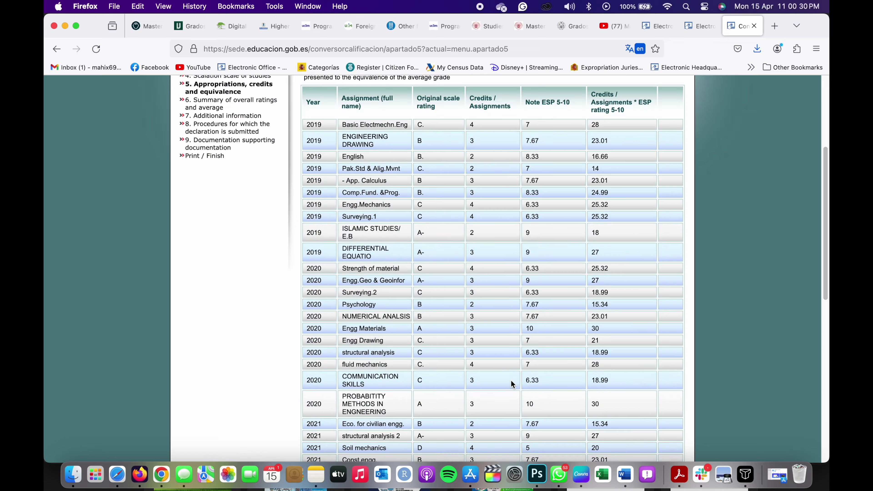
Open the summary of overall ratings and average section and examine the original average field, Medium (original).
{"action": "left_click", "coordinate": [215, 274]}
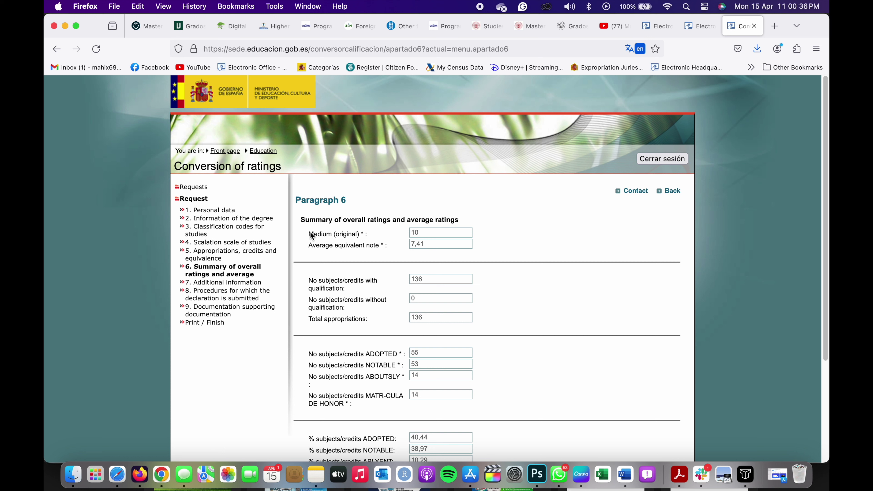
{"action": "left_click_drag", "start_coordinate": [309, 233], "coordinate": [350, 238]}
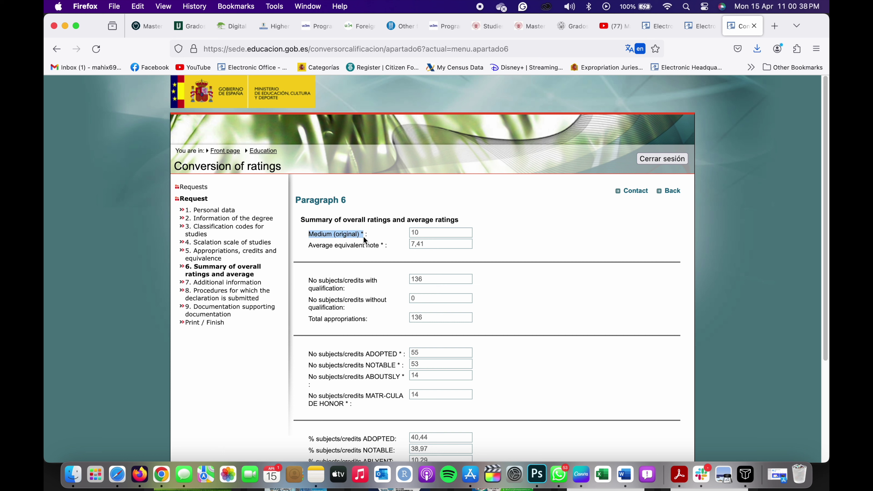
{"action": "double_click", "coordinate": [431, 233]}
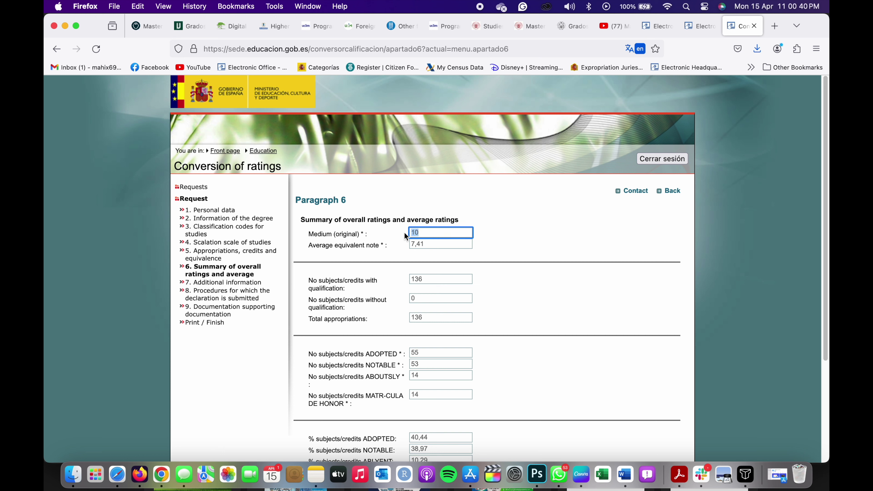
{"action": "left_click", "coordinate": [456, 211]}
{"action": "left_click", "coordinate": [436, 230]}
{"action": "double_click", "coordinate": [436, 230]}
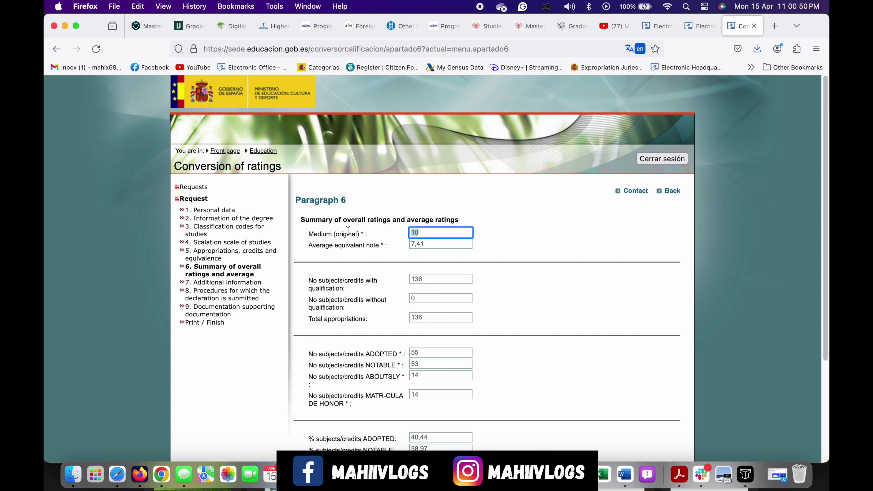
{"action": "mouse_move", "coordinate": [307, 237]}
{"action": "left_mouse_down"}
{"action": "mouse_move", "coordinate": [410, 232]}
{"action": "mouse_move", "coordinate": [310, 235]}
{"action": "left_mouse_up"}
{"action": "double_click", "coordinate": [410, 232]}
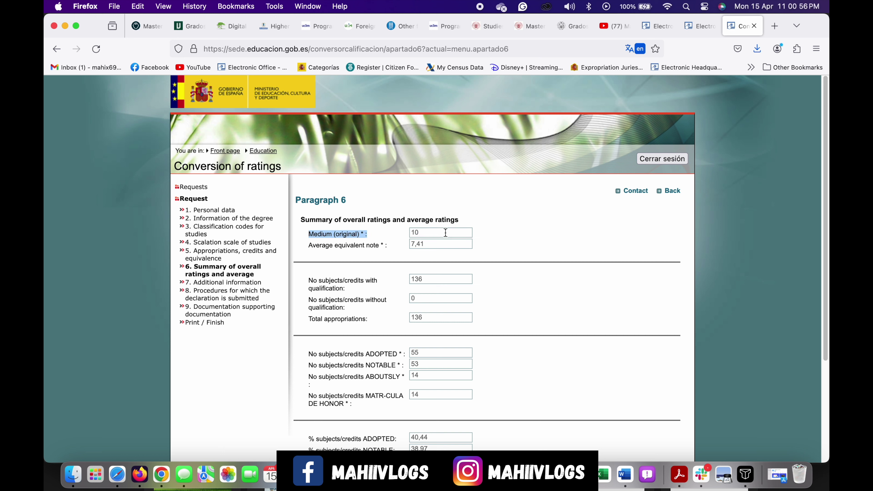
{"action": "double_click", "coordinate": [419, 233]}
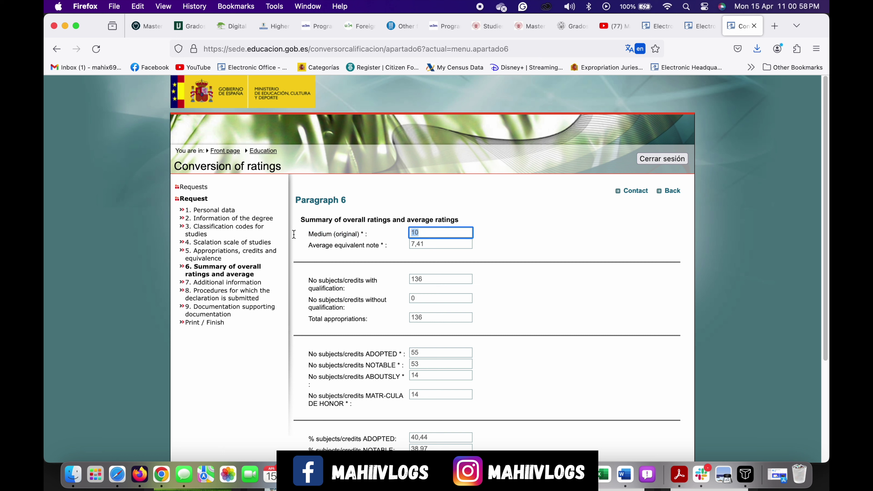
{"action": "left_click_drag", "start_coordinate": [375, 234], "coordinate": [302, 235]}
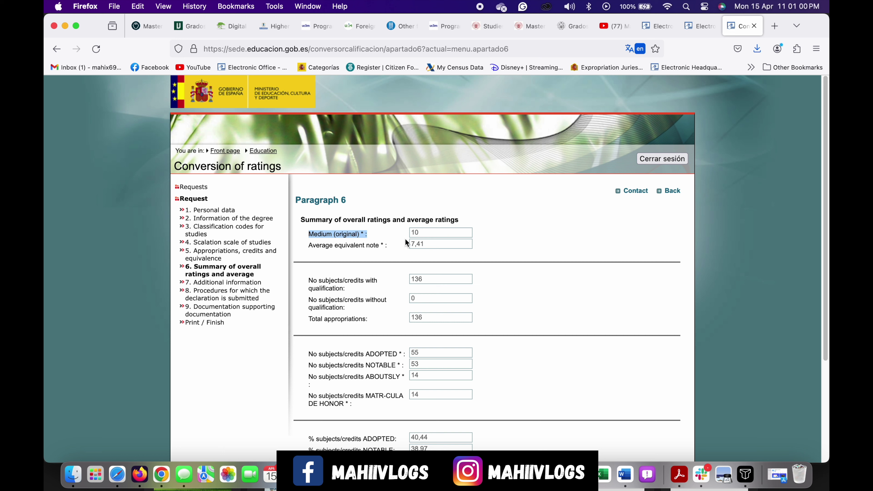
{"action": "left_click", "coordinate": [376, 234]}
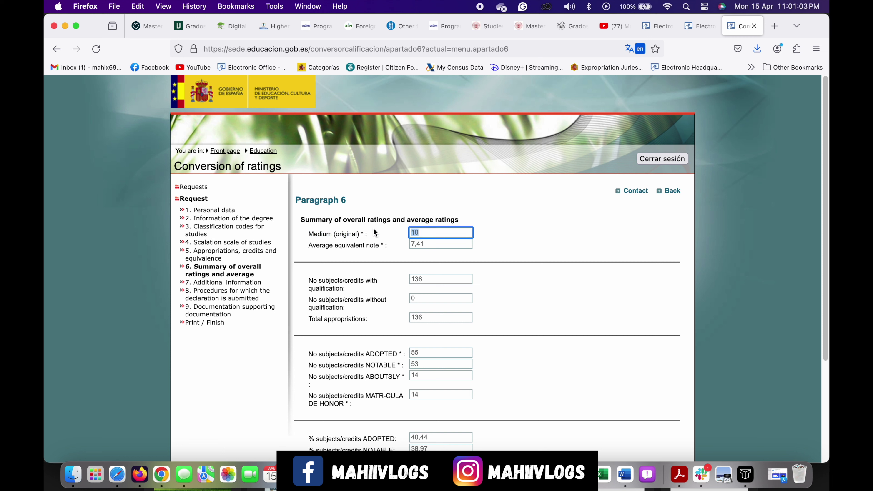
{"action": "left_click_drag", "start_coordinate": [373, 231], "coordinate": [316, 221]}
{"action": "double_click", "coordinate": [419, 233]}
{"action": "left_click_drag", "start_coordinate": [424, 230], "coordinate": [415, 231]}
Review the institution website fields in the additional information section and the convening entity in the procedures section.
{"action": "left_click", "coordinate": [239, 286]}
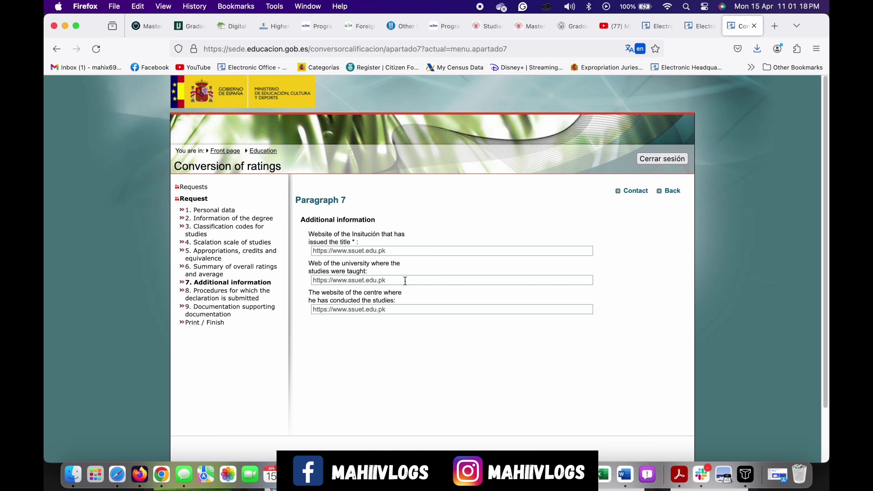
{"action": "left_click", "coordinate": [236, 295]}
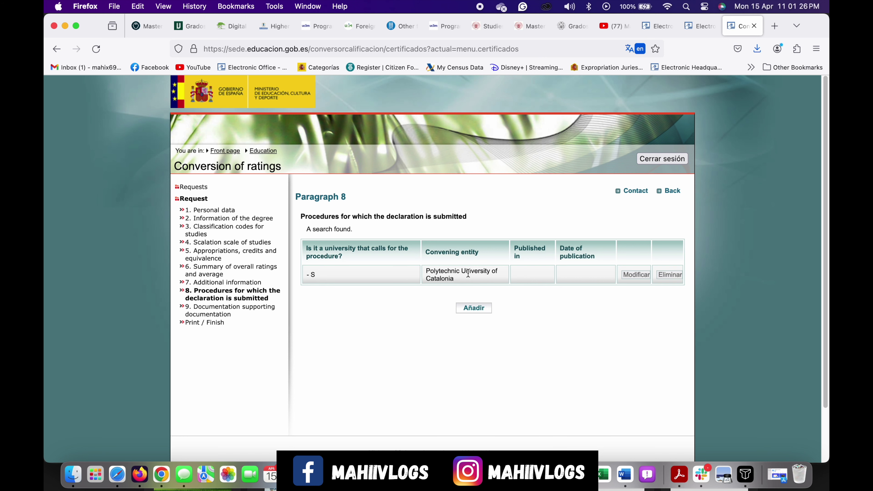
Open the supporting documentation section and review the types of document added to the request.
{"action": "left_click", "coordinate": [220, 309]}
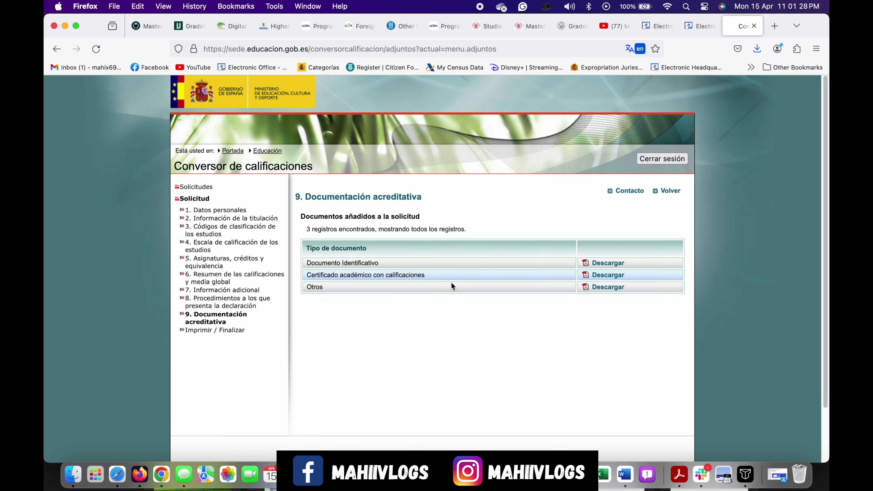
{"action": "scroll", "coordinate": [451, 286], "scroll_direction": "down", "scroll_amount": 1}
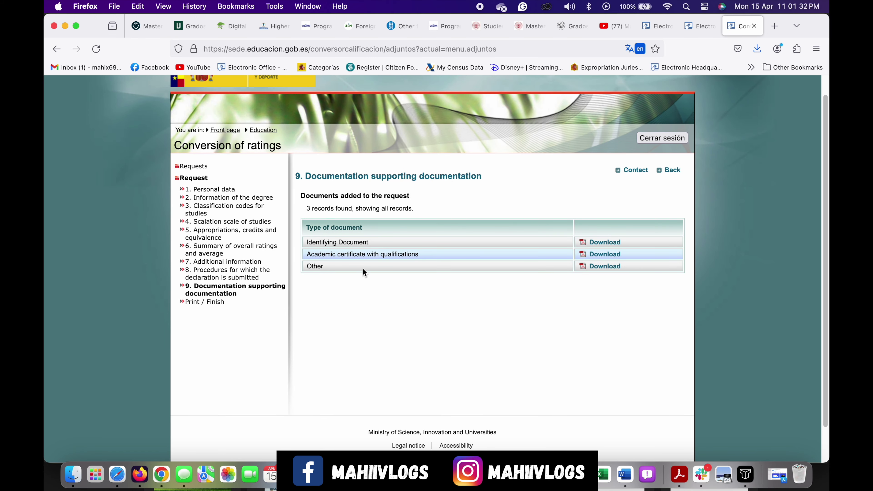
{"action": "left_click_drag", "start_coordinate": [416, 254], "coordinate": [321, 220]}
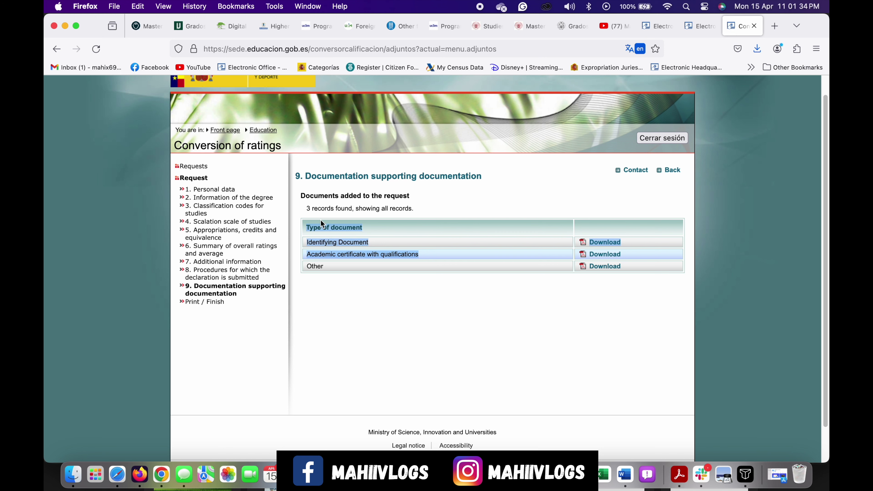
Download the certificate for the Polytechnic University of Catalonia from the Print / Finish section and open the downloaded PDF.
{"action": "left_click", "coordinate": [348, 282]}
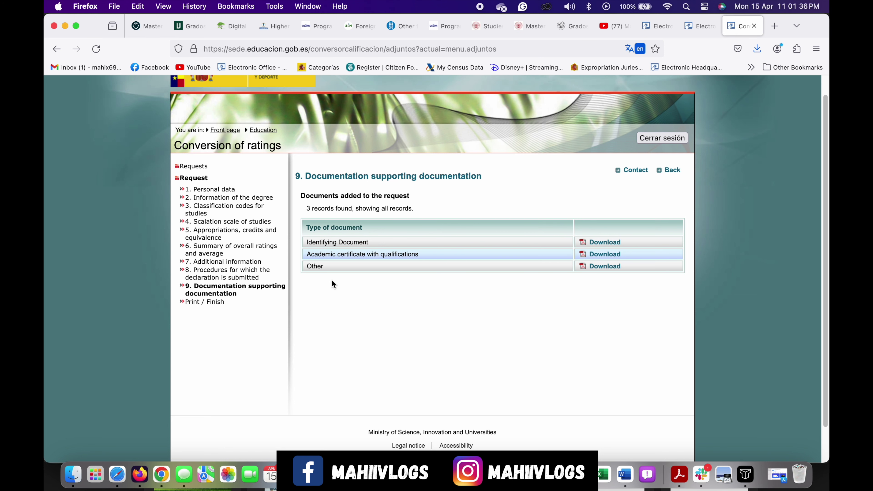
{"action": "left_click", "coordinate": [211, 302]}
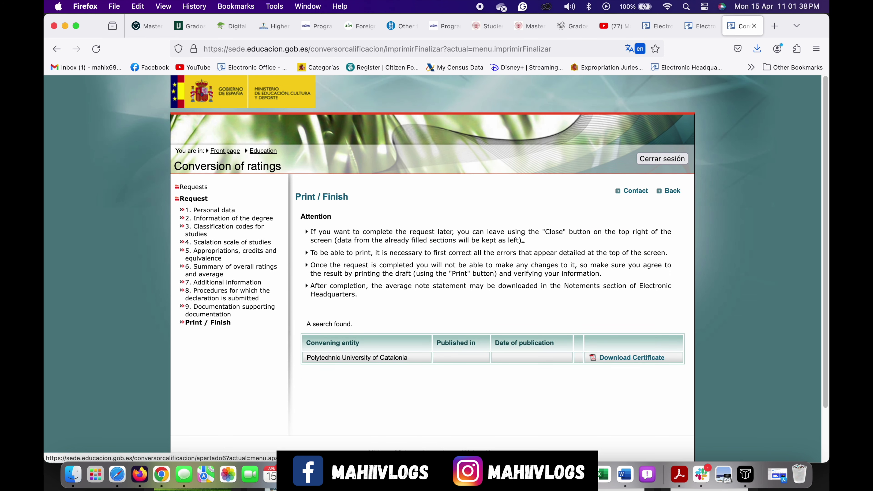
{"action": "scroll", "coordinate": [486, 282], "scroll_direction": "down", "scroll_amount": 1}
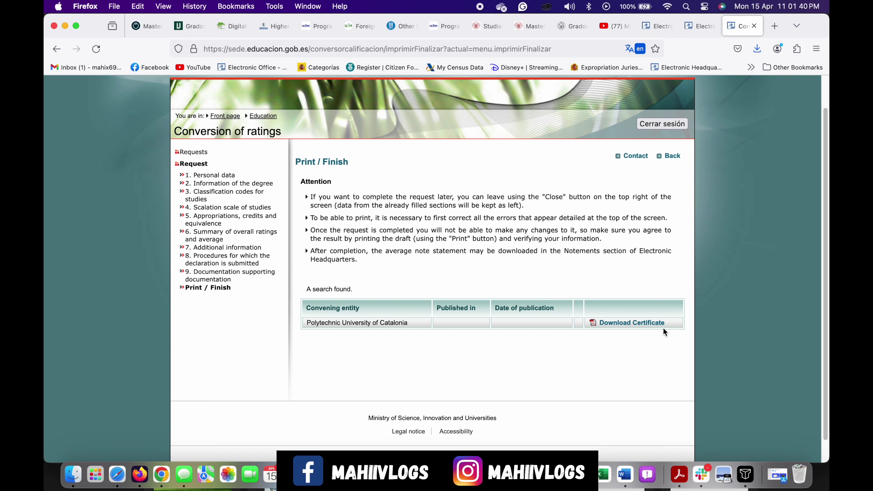
{"action": "left_click", "coordinate": [645, 324]}
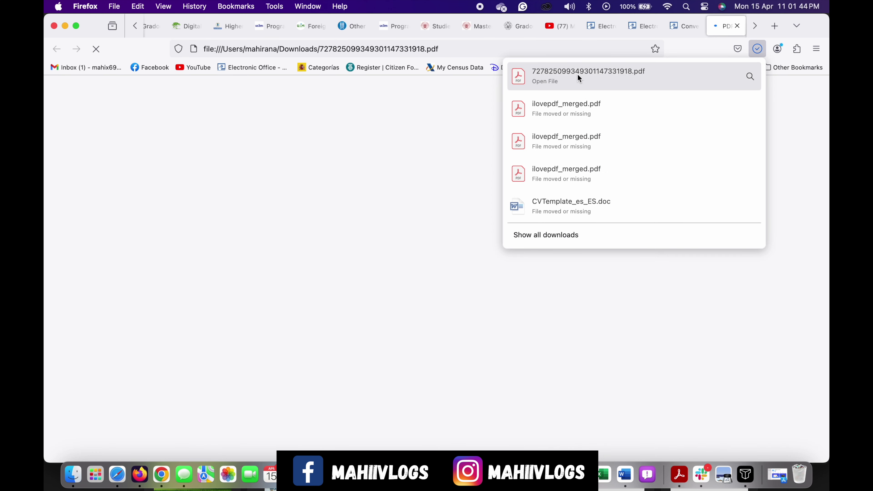
{"action": "left_click", "coordinate": [579, 77]}
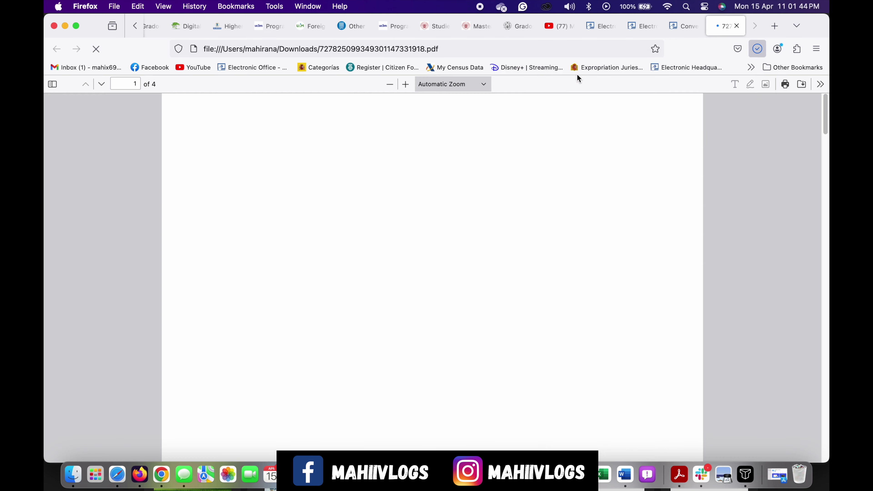
Review the declaration's degree details and subject table, then examine the equivalent average grade on the Spanish 0-10 scale.
{"action": "scroll", "coordinate": [451, 222], "scroll_direction": "down", "scroll_amount": 3}
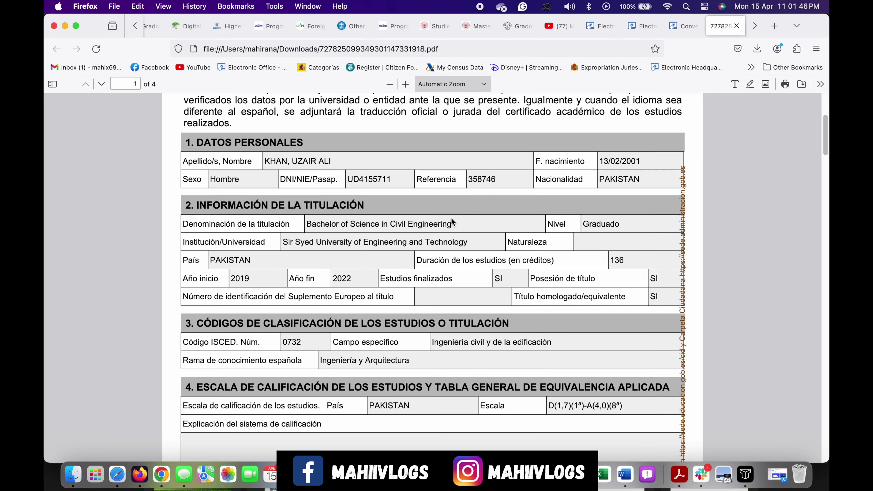
{"action": "scroll", "coordinate": [452, 219], "scroll_direction": "down", "scroll_amount": 20}
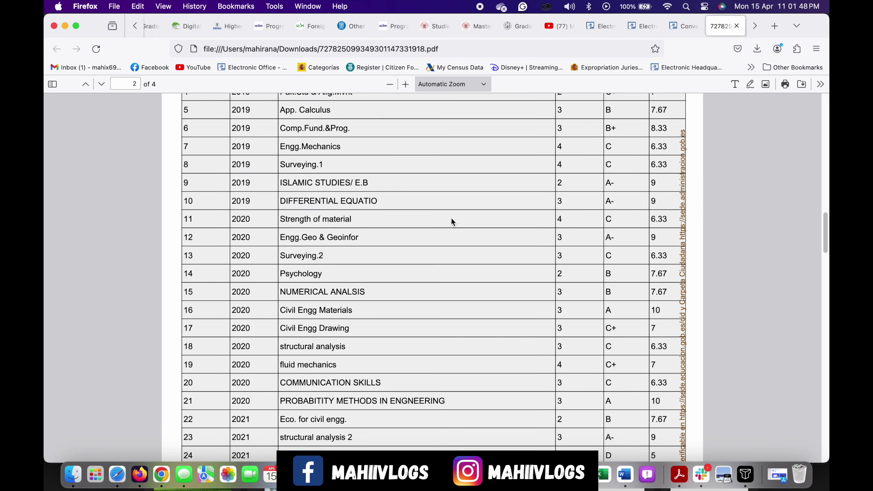
{"action": "scroll", "coordinate": [451, 218], "scroll_direction": "down", "scroll_amount": 15}
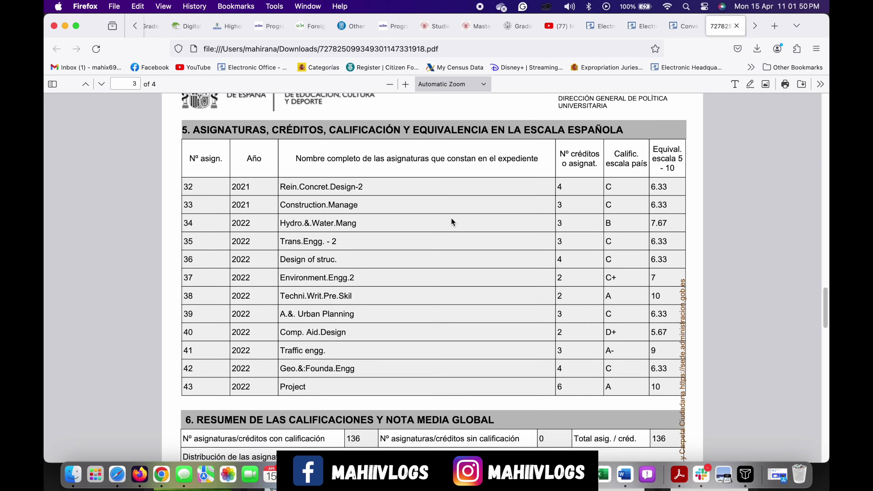
{"action": "scroll", "coordinate": [451, 220], "scroll_direction": "down", "scroll_amount": 12}
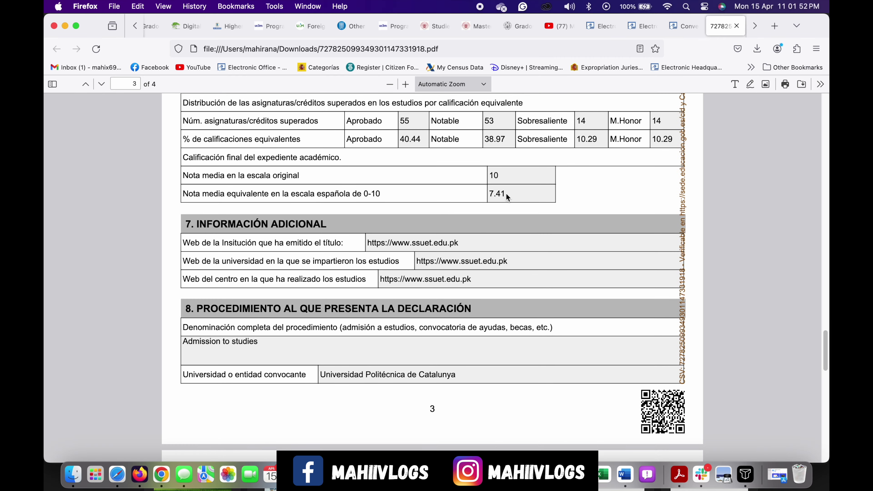
{"action": "key", "text": "super+a"}
{"action": "left_click", "coordinate": [519, 192]}
{"action": "scroll", "coordinate": [525, 314], "scroll_direction": "down", "scroll_amount": 10}
Look through the whole four-page declaration again, from its title and personal data to the date, signature and stamp field.
{"action": "scroll", "coordinate": [525, 313], "scroll_direction": "up", "scroll_amount": 20}
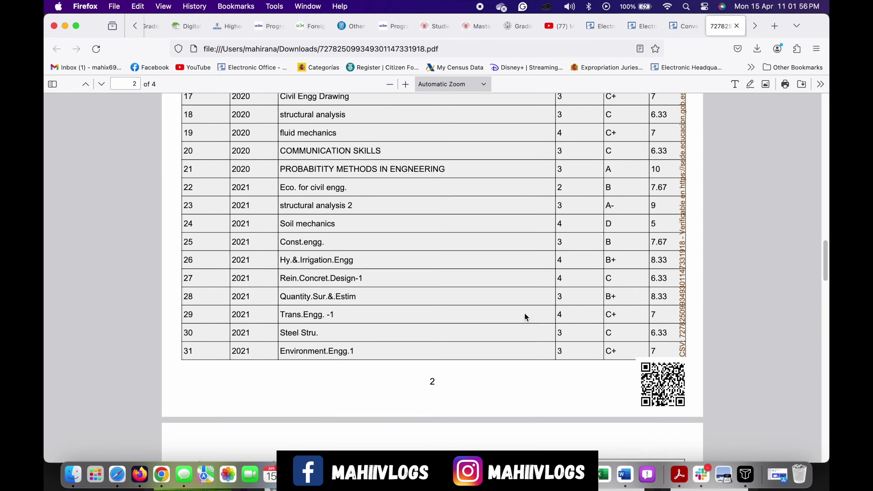
{"action": "scroll", "coordinate": [525, 313], "scroll_direction": "up", "scroll_amount": 15}
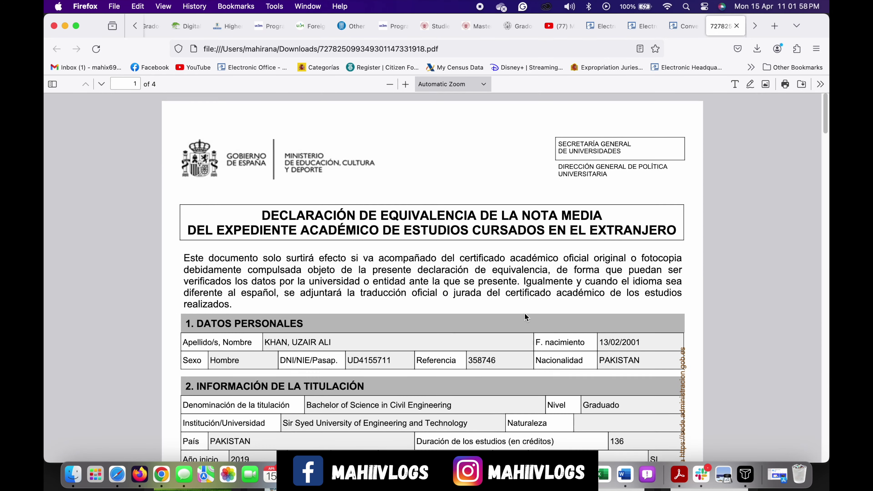
{"action": "scroll", "coordinate": [524, 313], "scroll_direction": "down", "scroll_amount": 15}
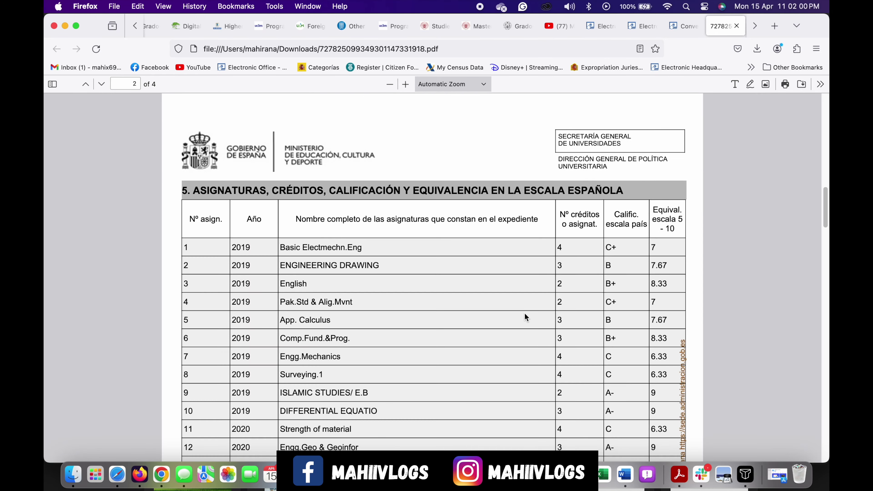
{"action": "scroll", "coordinate": [524, 317], "scroll_direction": "down", "scroll_amount": 20}
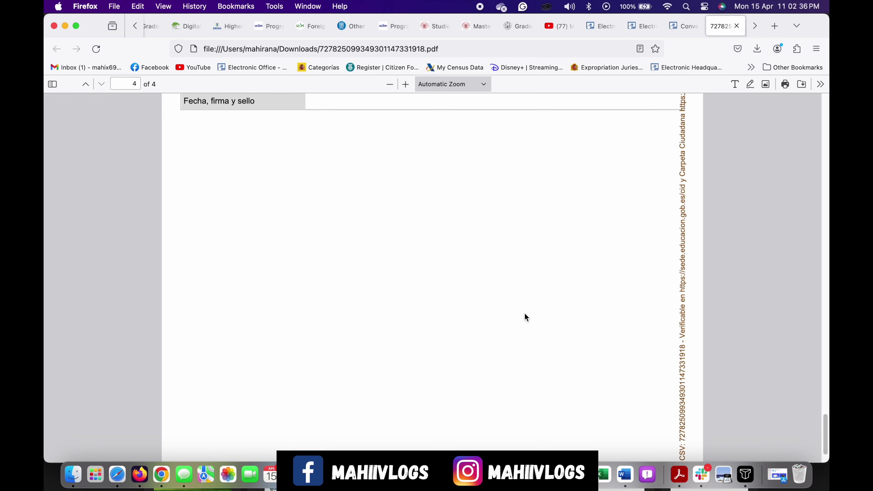
{"action": "scroll", "coordinate": [525, 314], "scroll_direction": "up", "scroll_amount": 20}
{"action": "scroll", "coordinate": [525, 314], "scroll_direction": "up", "scroll_amount": 5}
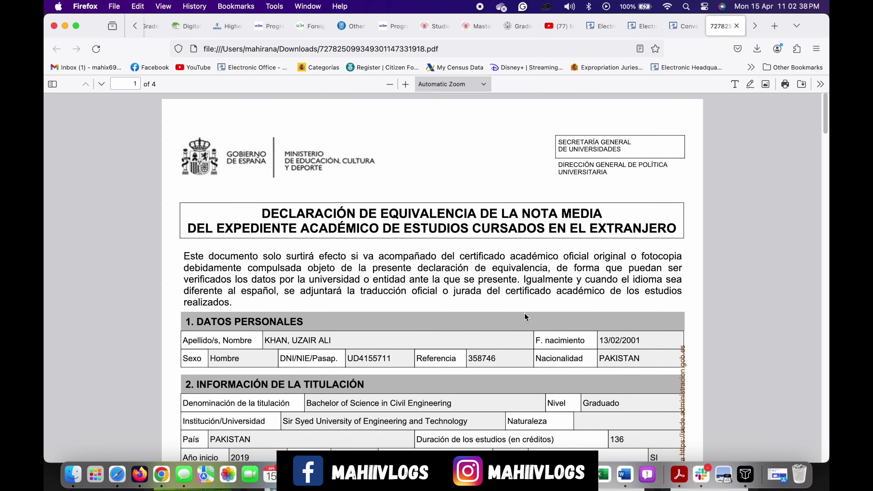
{"action": "scroll", "coordinate": [380, 222], "scroll_direction": "down", "scroll_amount": 5}
{"action": "scroll", "coordinate": [380, 222], "scroll_direction": "up", "scroll_amount": 4}
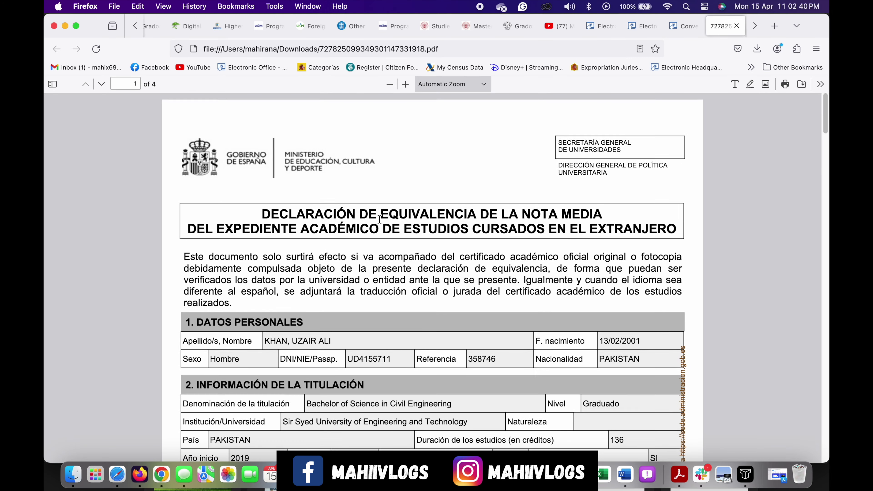